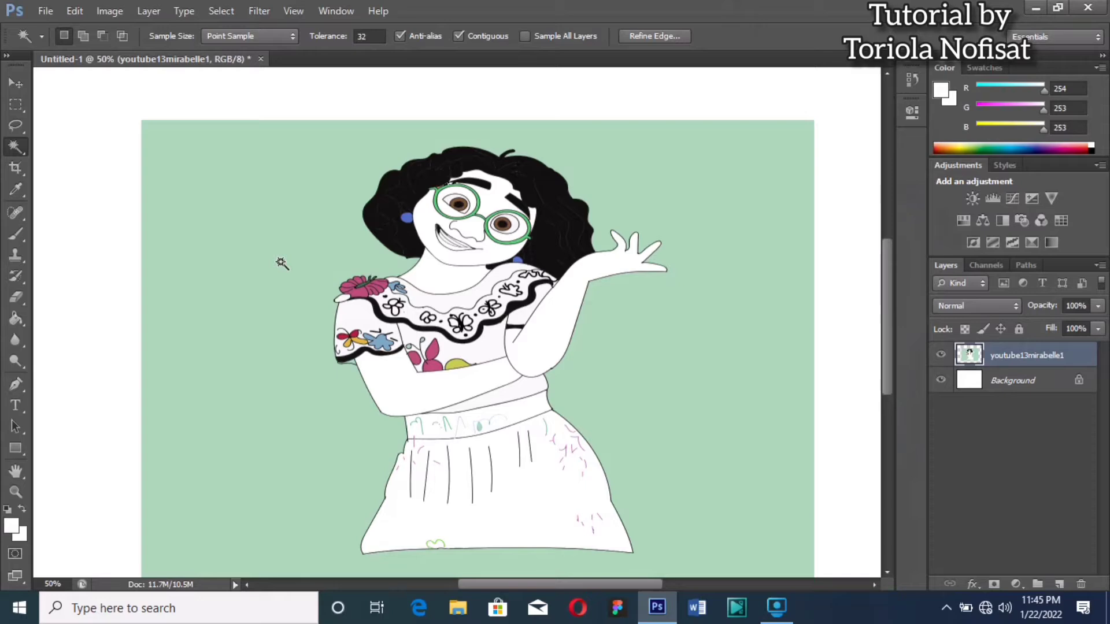
Select the white skirt area of the Mirabel drawing with the Magic Wand.
left_click(452, 512)
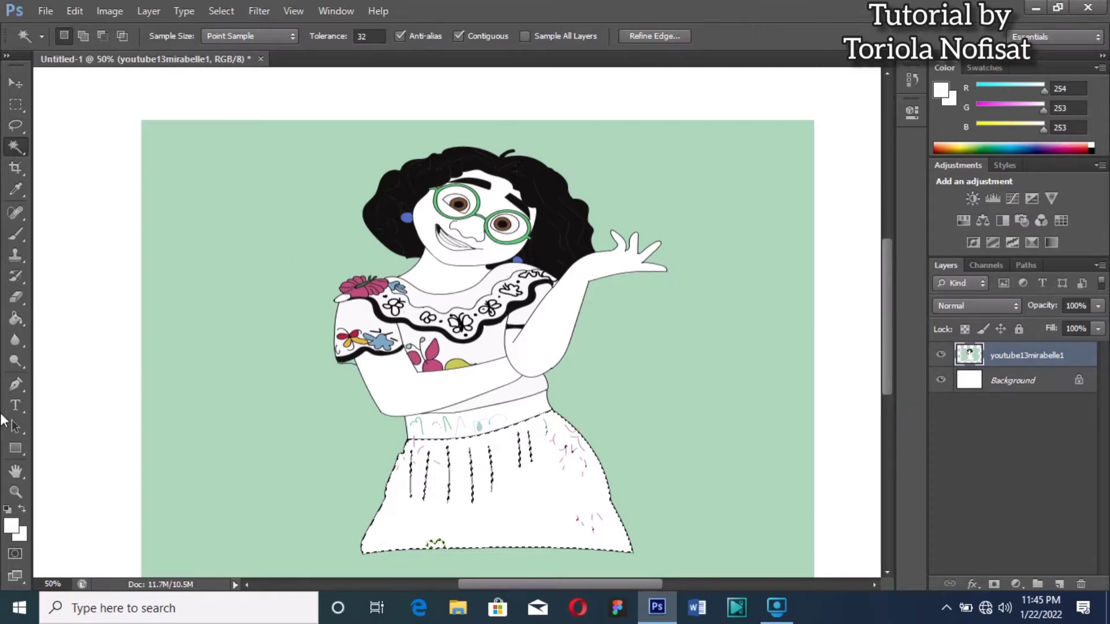
Set the foreground colour to light sky blue 7dbcd4 in the Color Picker.
left_click(11, 529)
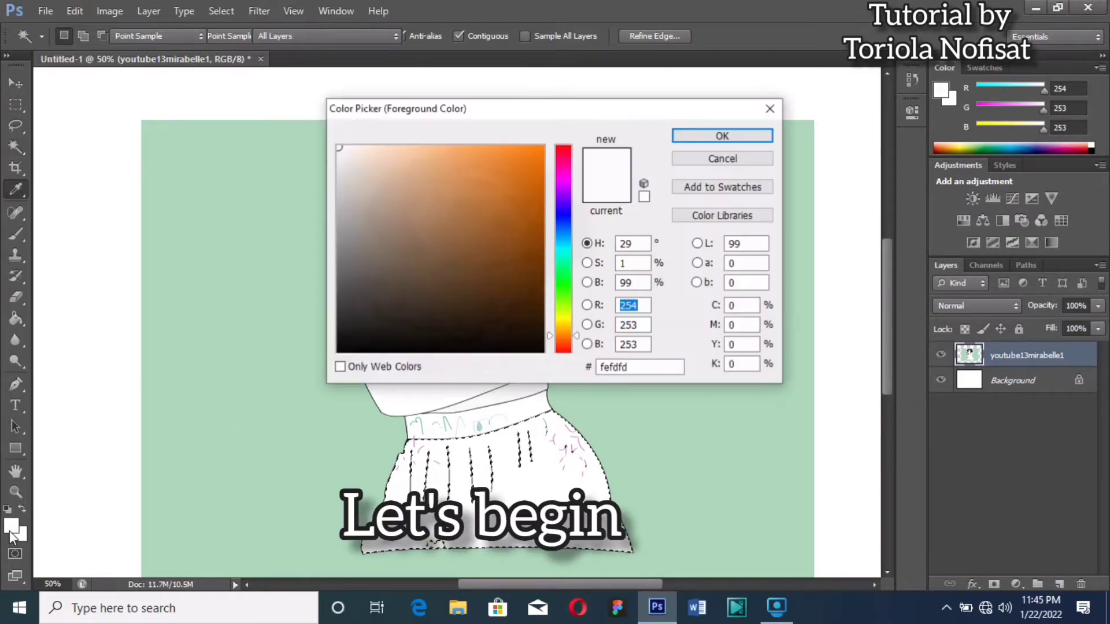
left_click(566, 240)
left_click(477, 185)
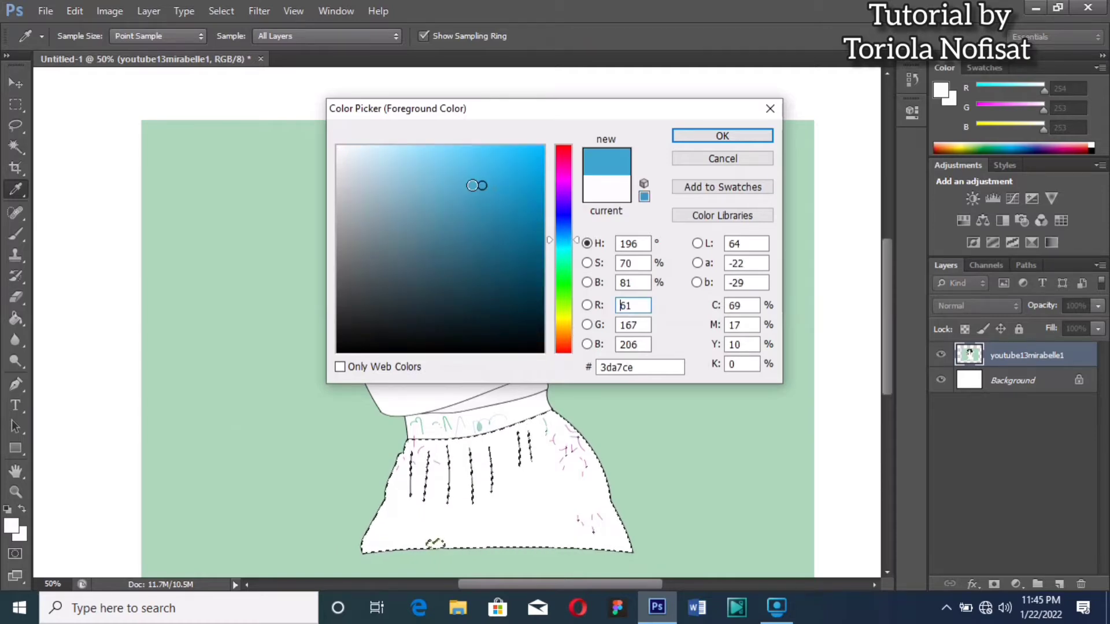
left_click(450, 189)
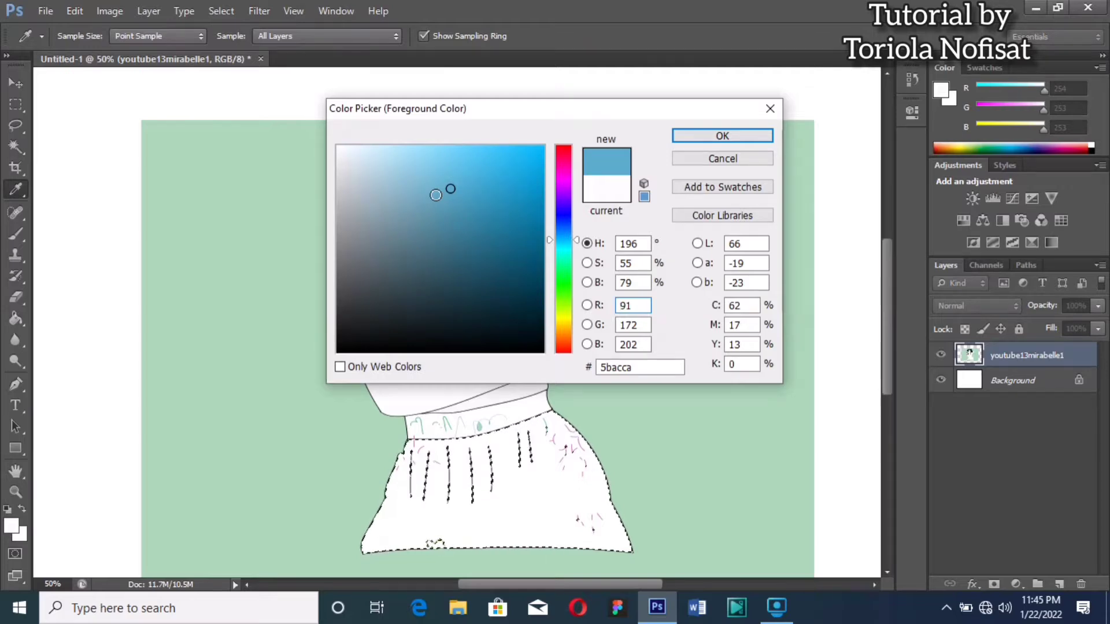
left_click(433, 188)
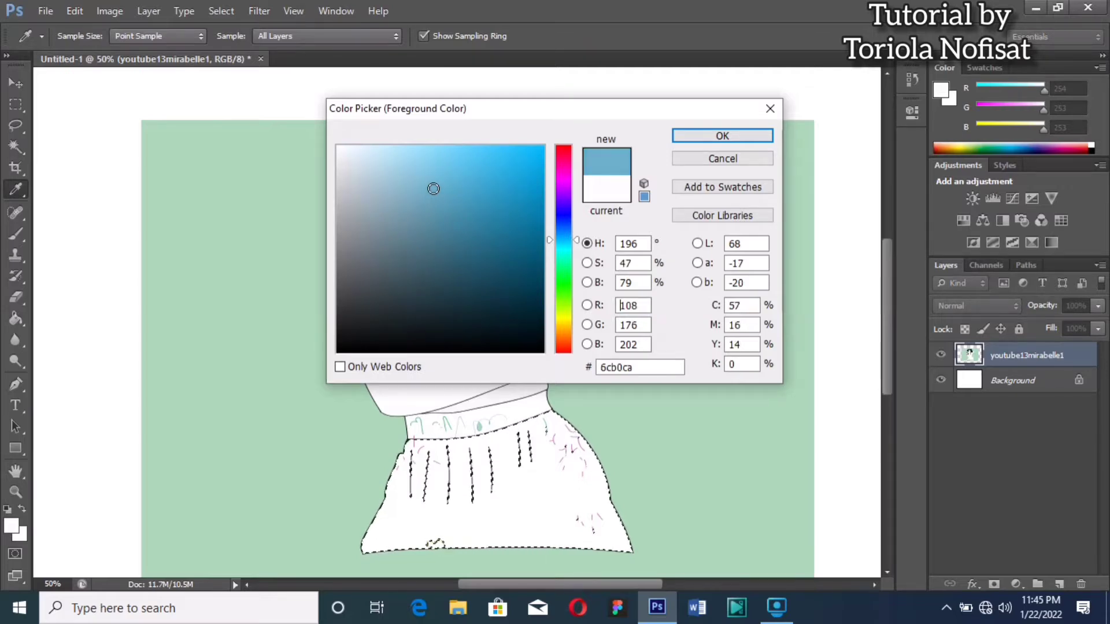
left_click(421, 180)
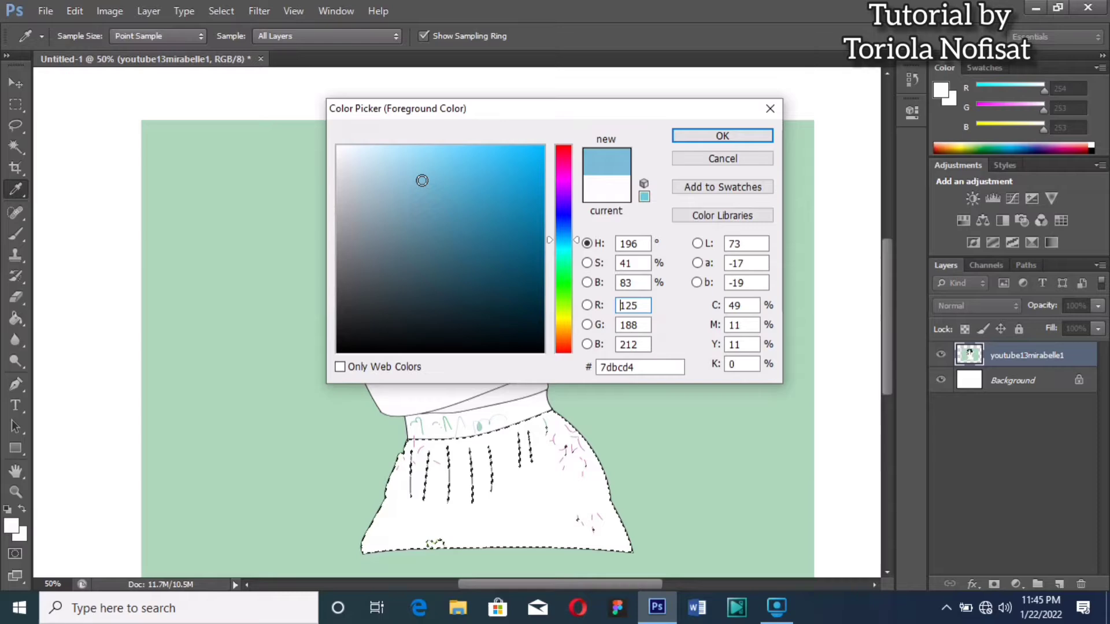
left_click(723, 135)
key("w")
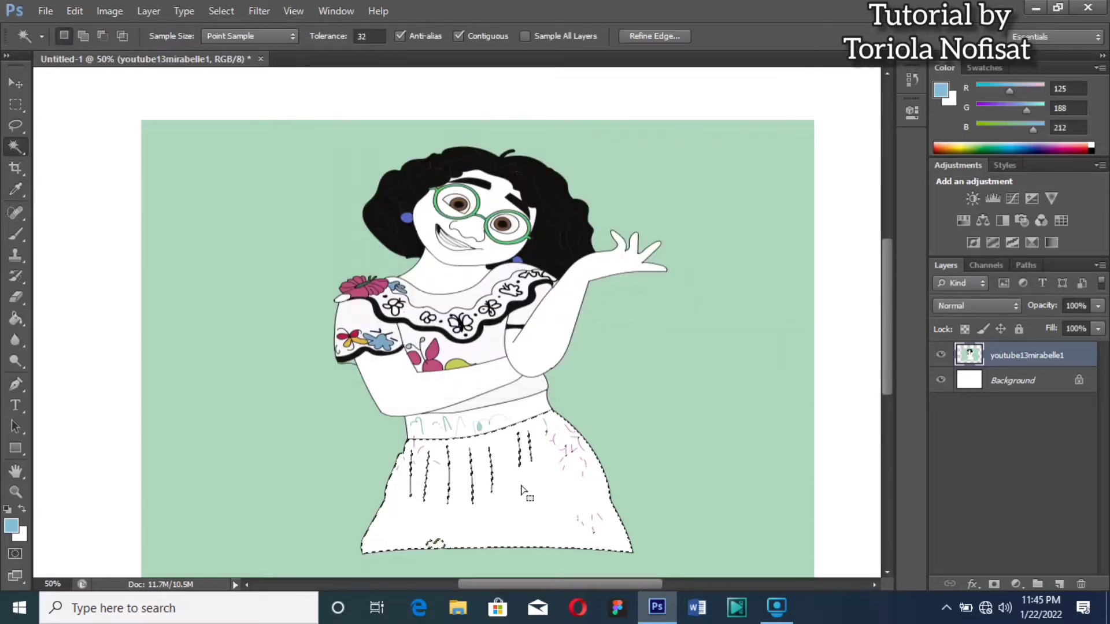
Fill the skirt with the light blue, then choose the darker blue 6ba6bc as foreground.
left_click(18, 320)
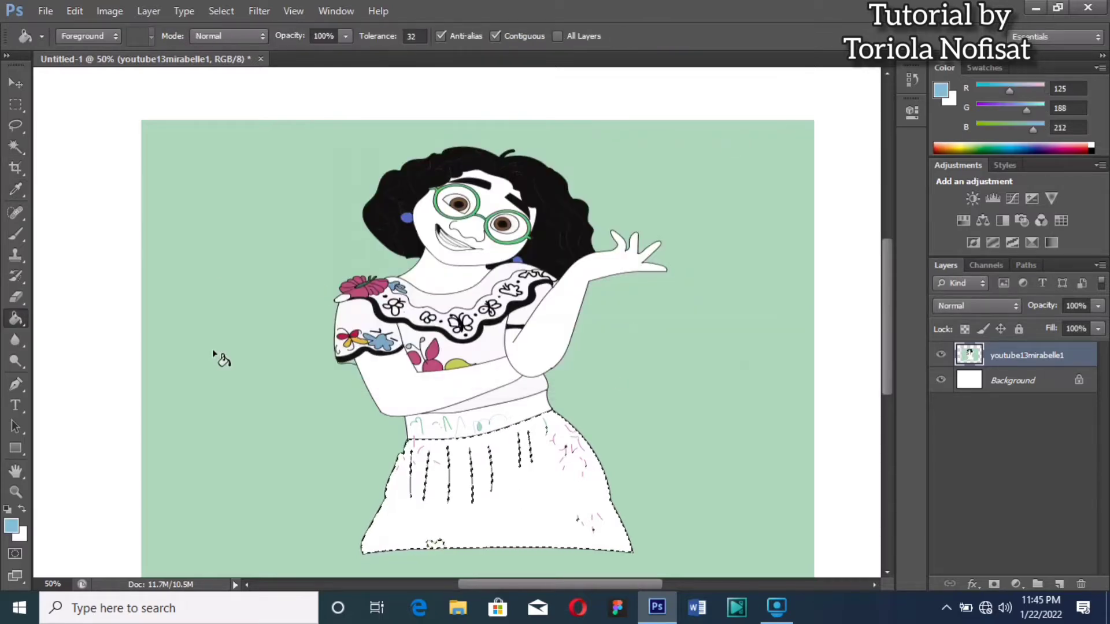
left_click(517, 512)
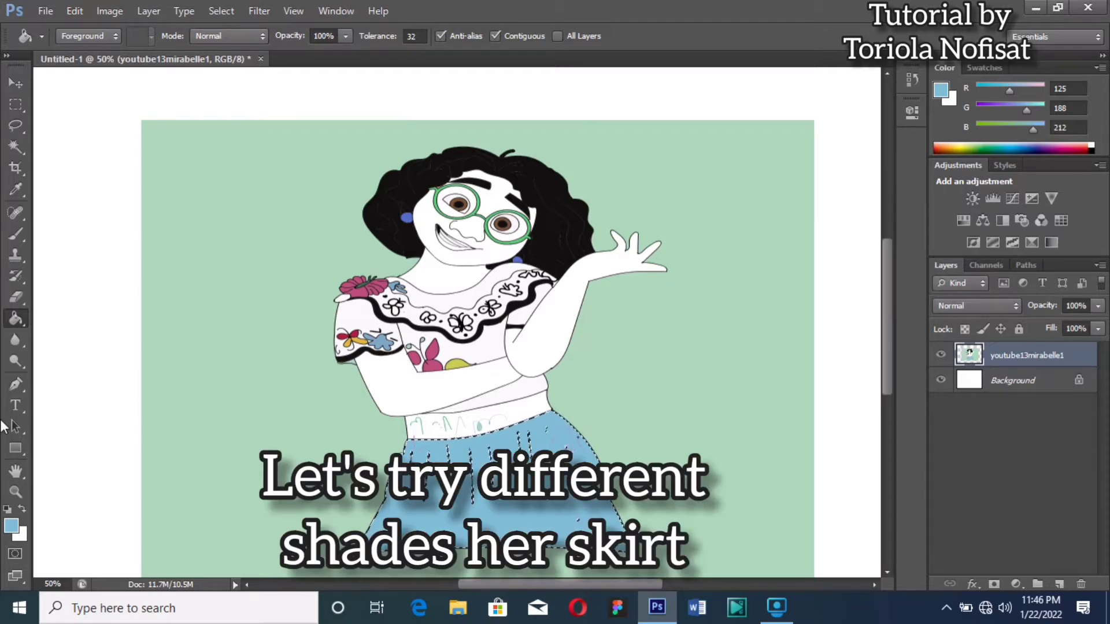
left_click(11, 526)
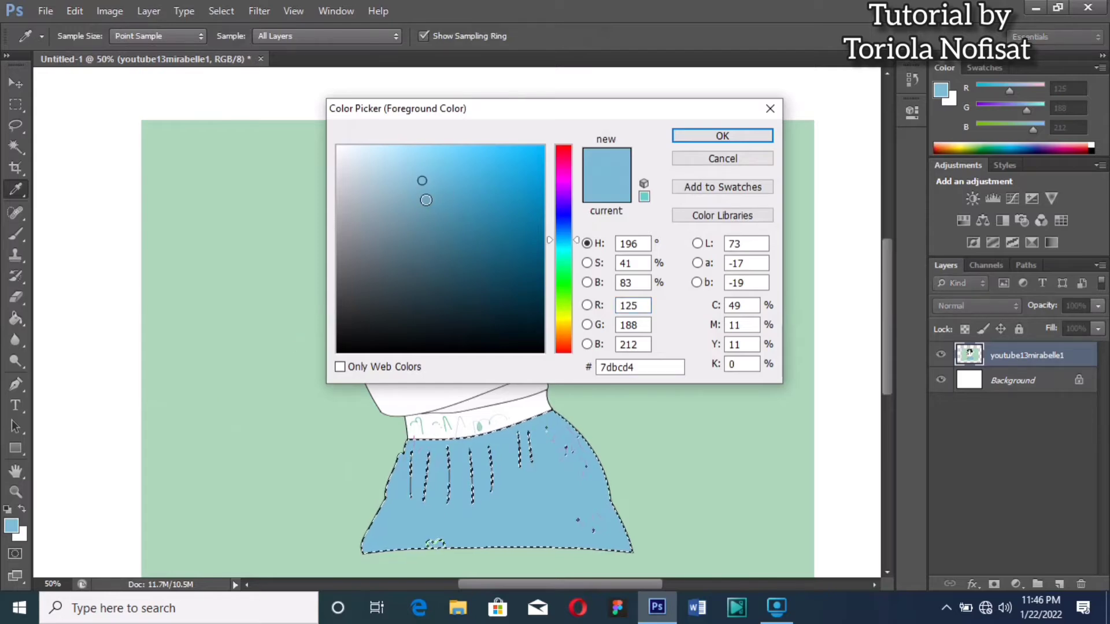
left_click(425, 200)
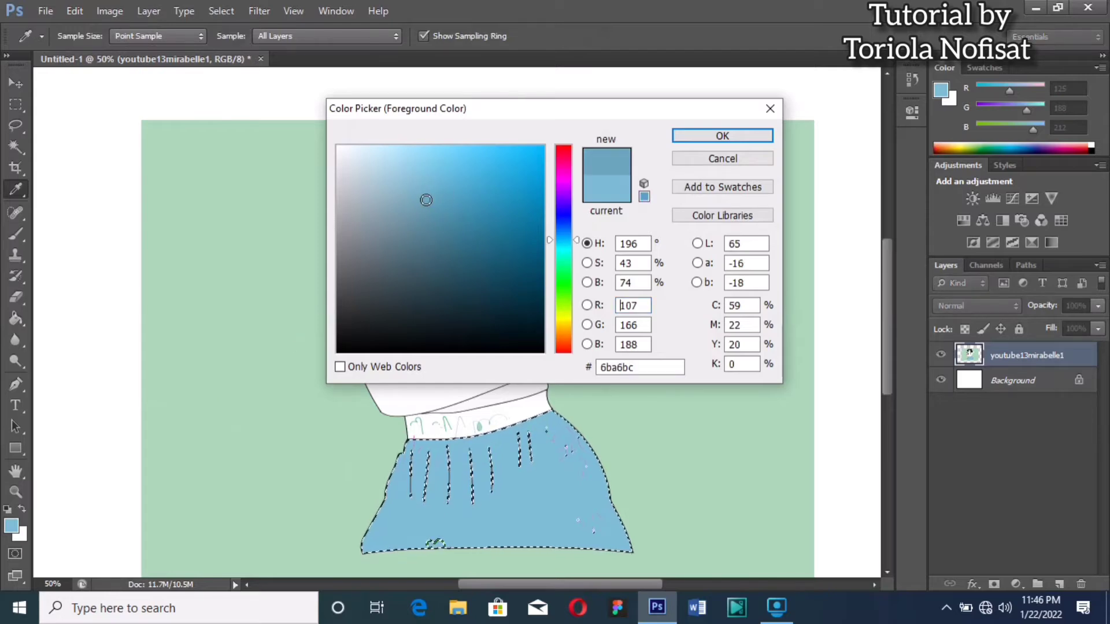
left_click(691, 138)
Refill the skirt with the darker blue and fill the white waistband blue too.
key("g")
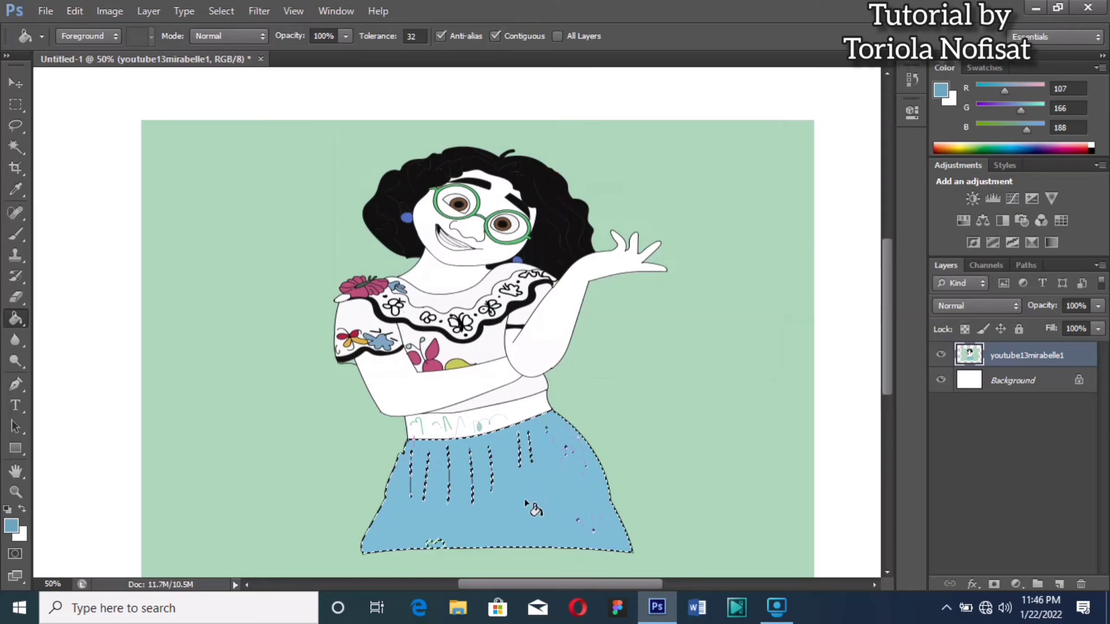
left_click(525, 503)
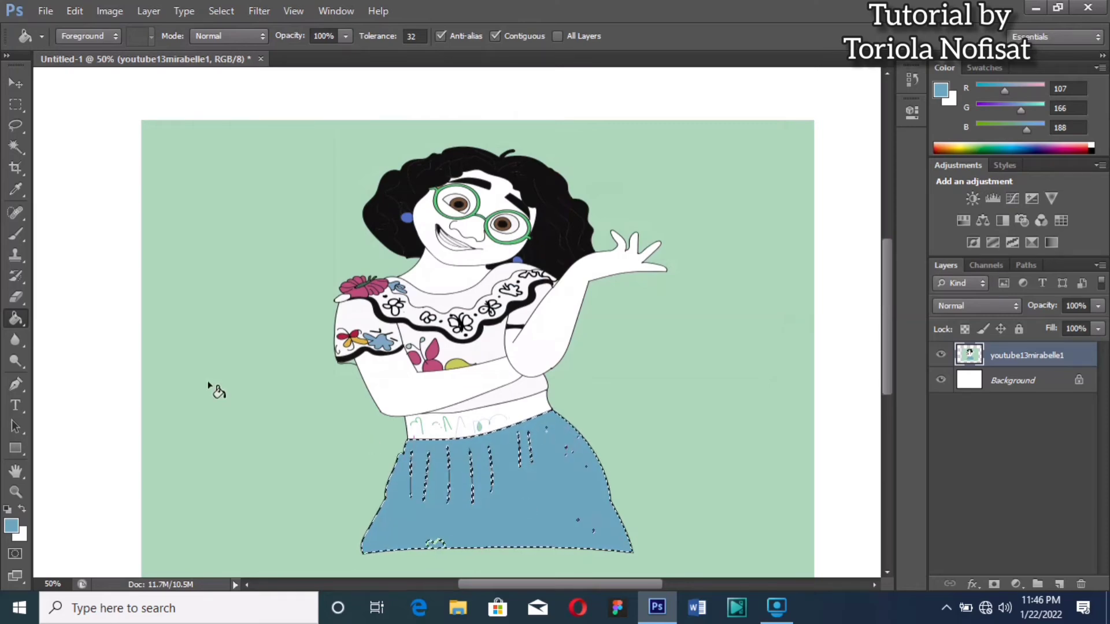
left_click(17, 145)
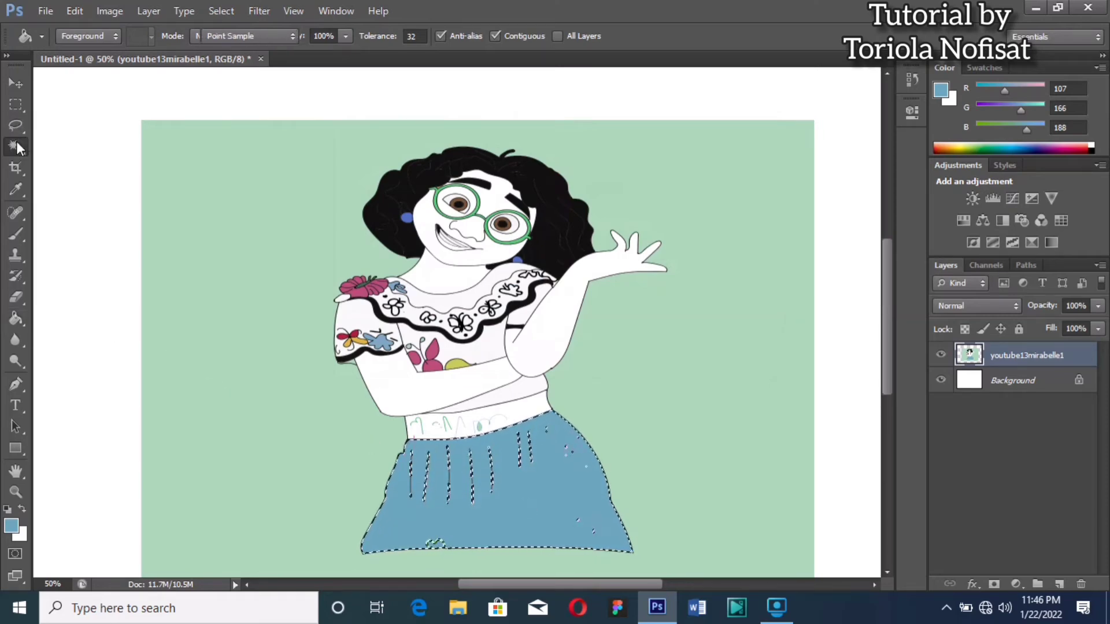
left_click(514, 417)
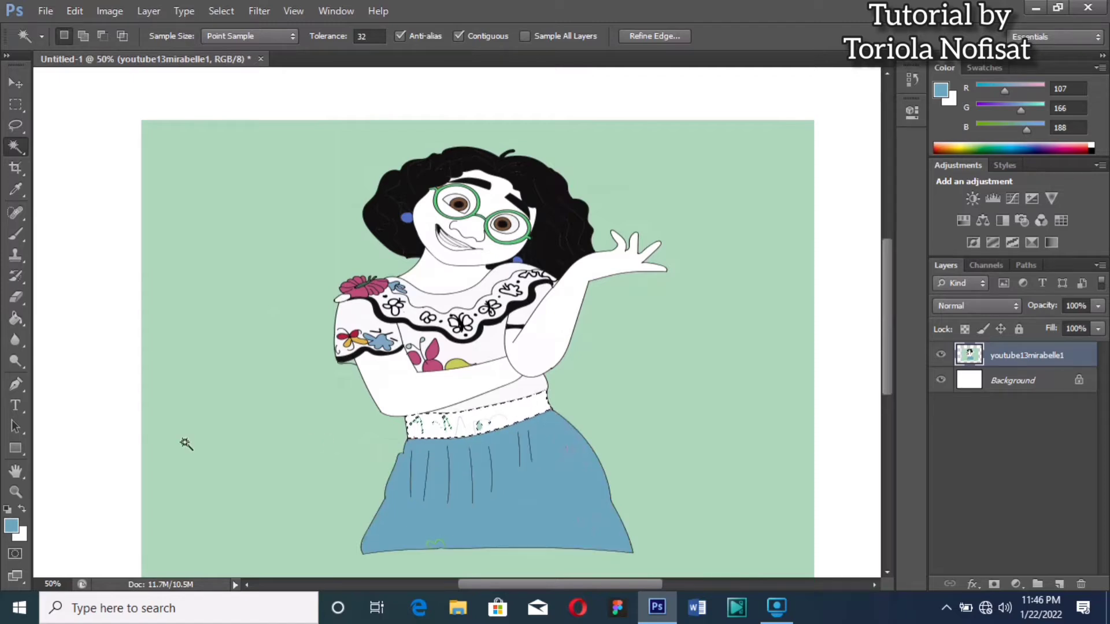
left_click(15, 318)
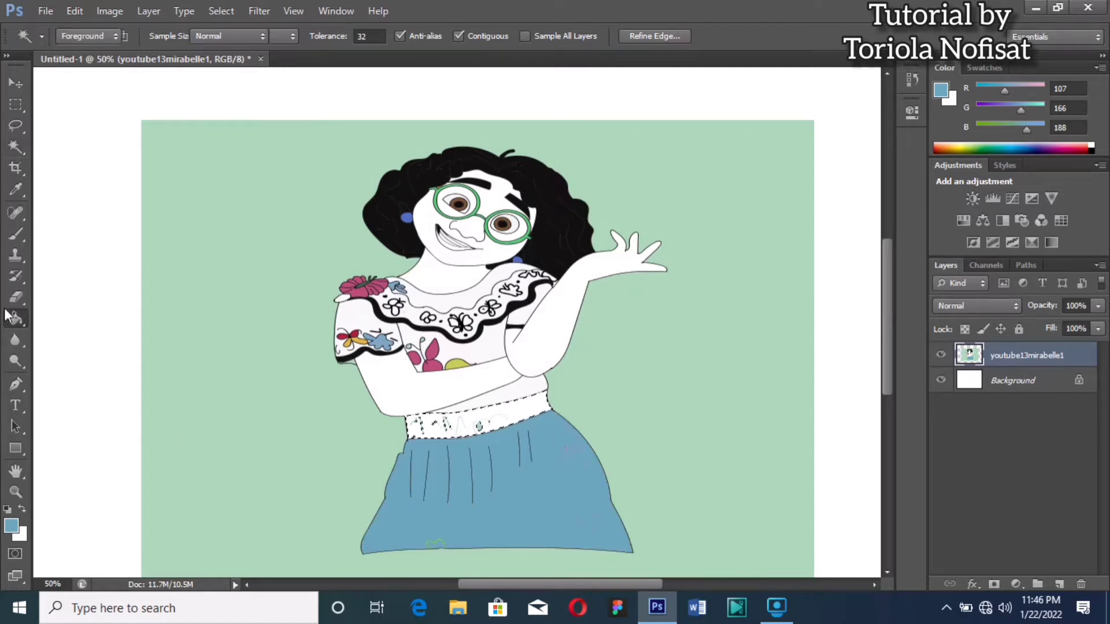
left_click(516, 407)
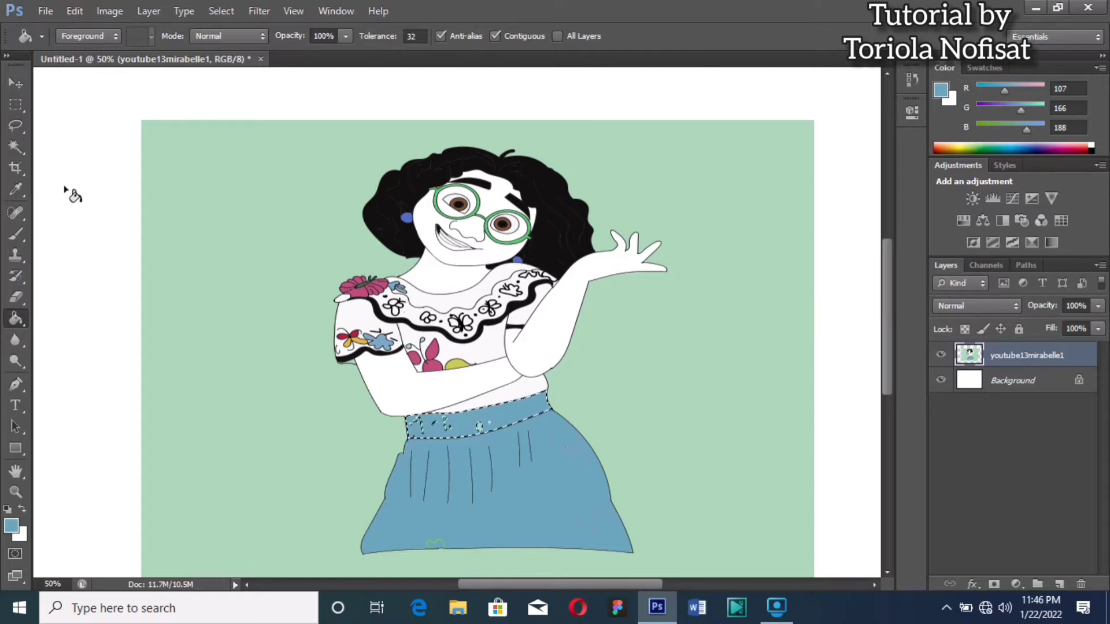
Select the white blouse and neck area with the Magic Wand.
left_click(18, 146)
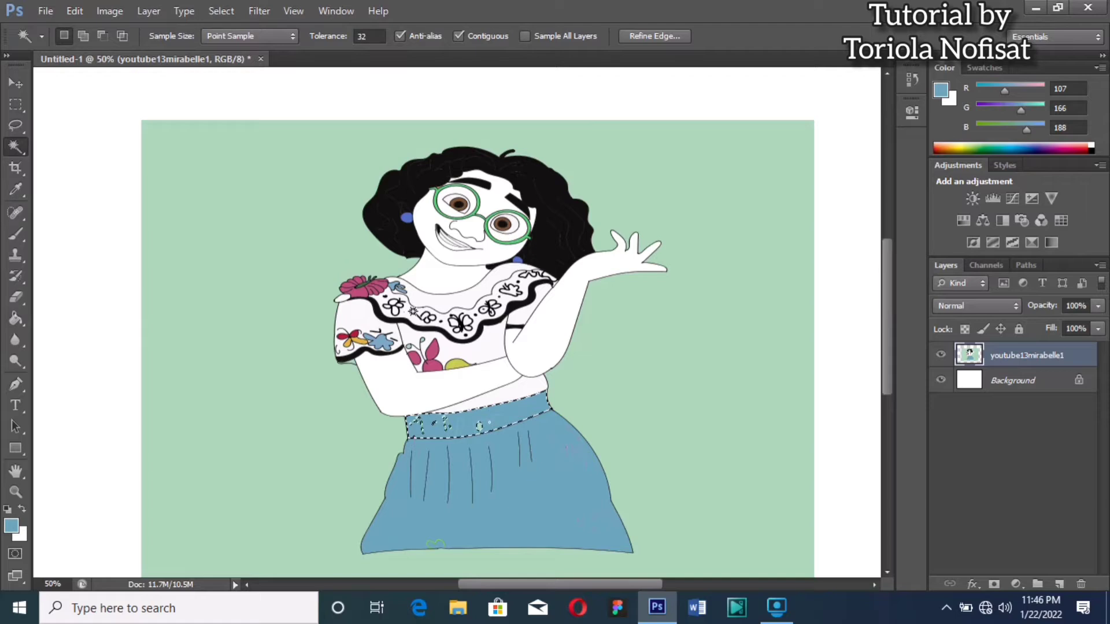
left_click(451, 292)
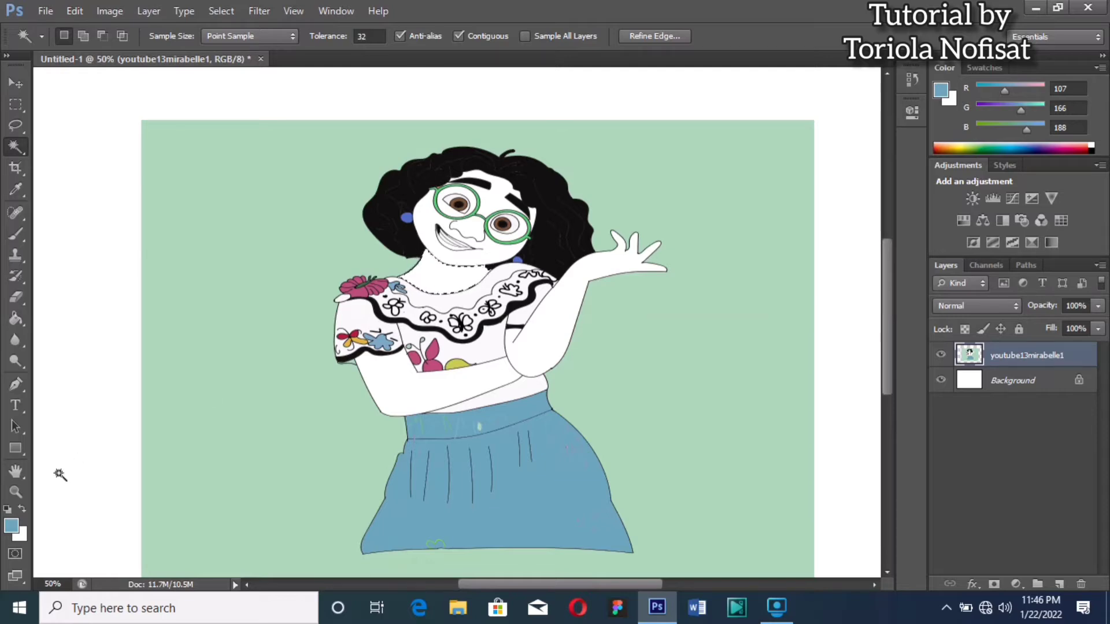
Set the foreground colour to tan skin tone DFA675 via the hex field.
left_click(12, 528)
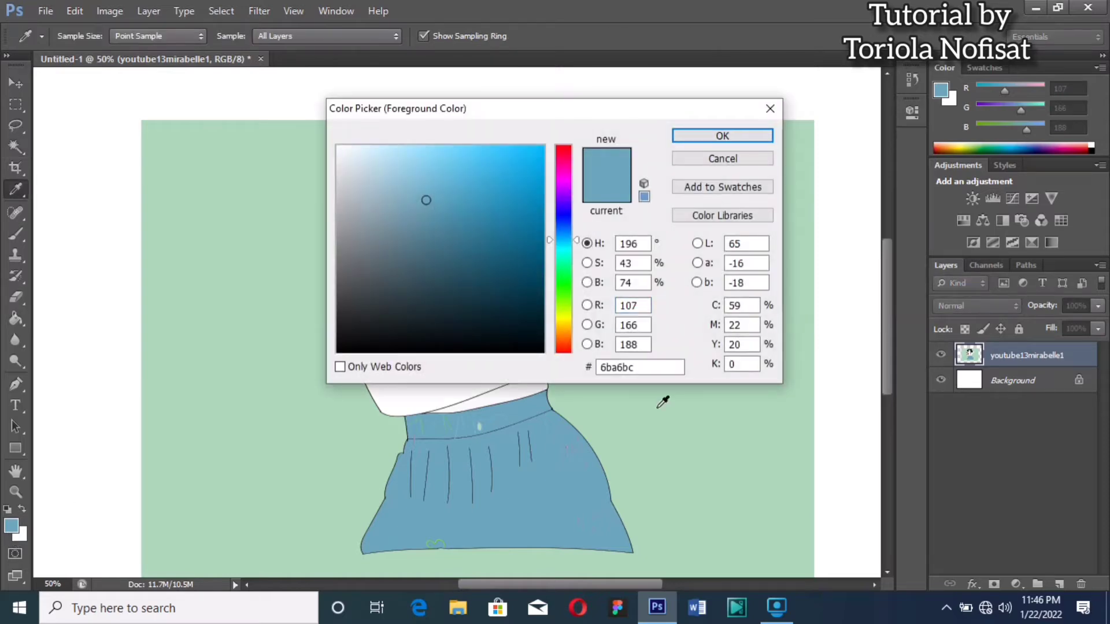
left_click(646, 368)
key("BackSpace")
key("BackSpace")
key("BackSpace")
key("BackSpace")
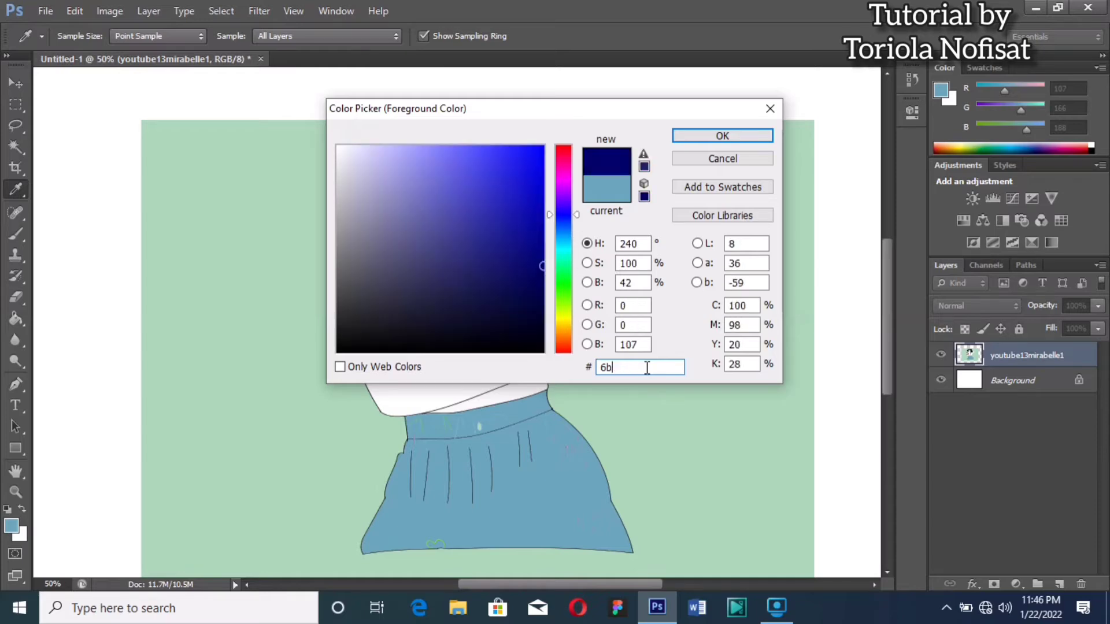
key("BackSpace")
key("BackSpace")
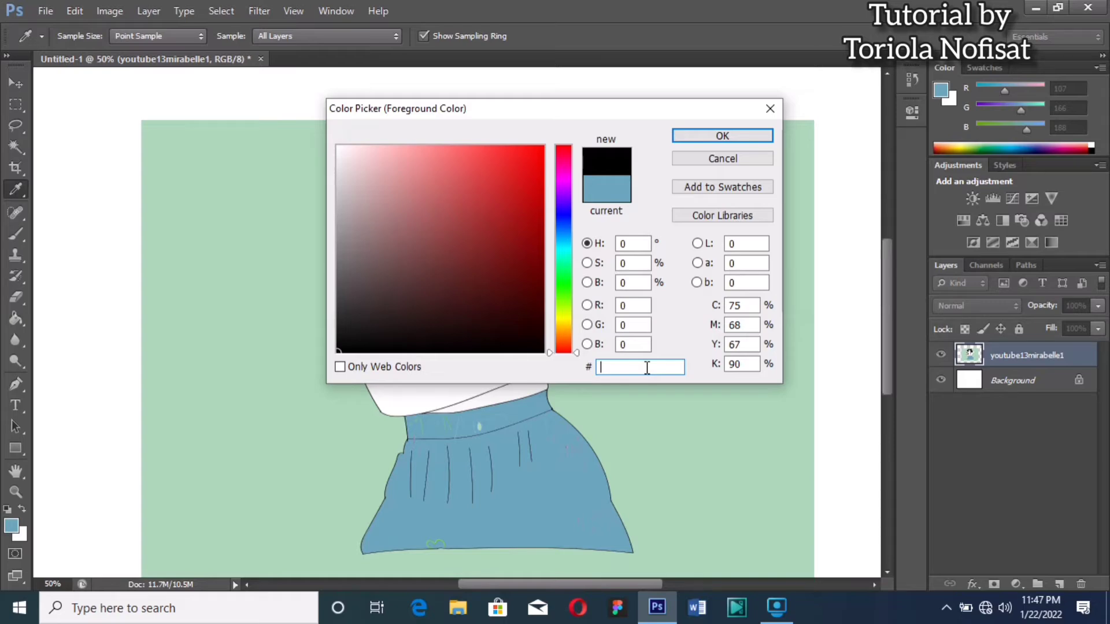
type("D")
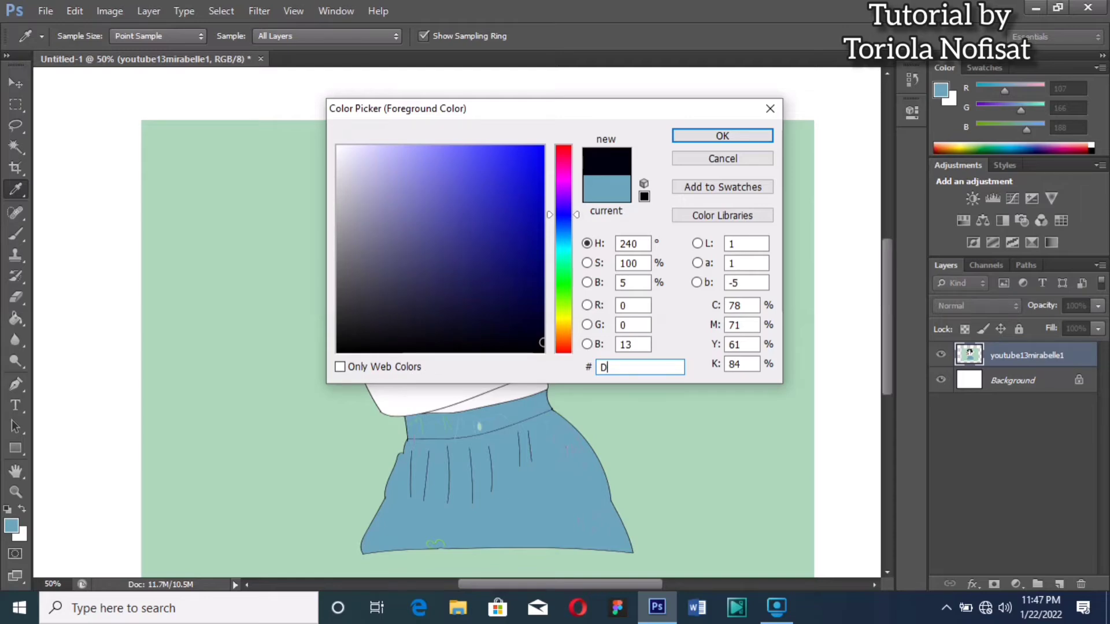
type("F")
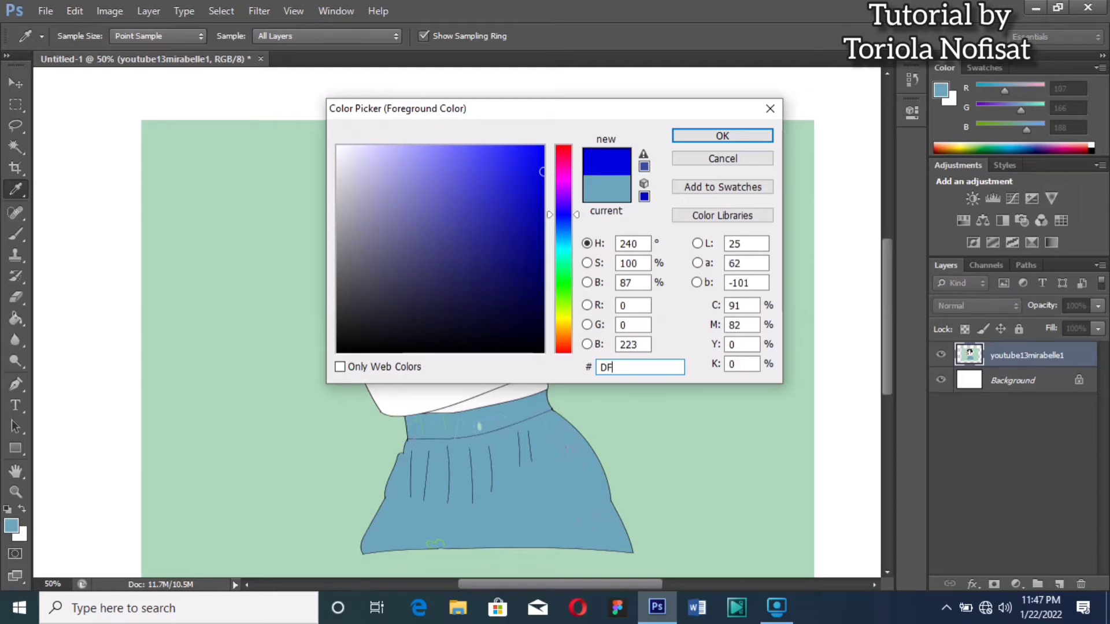
type("A")
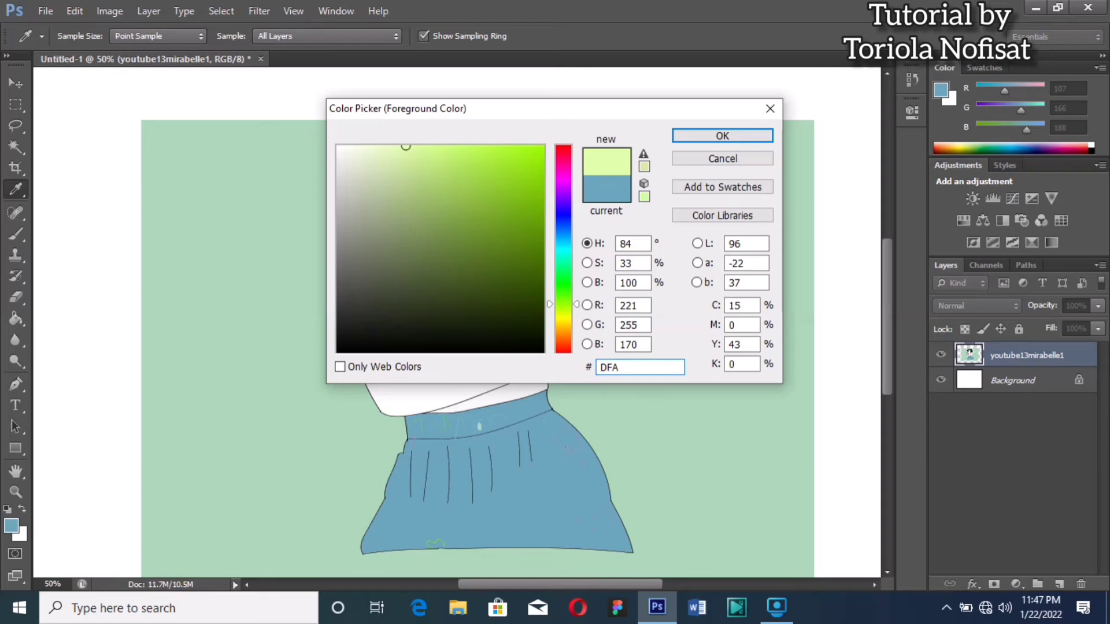
type("67")
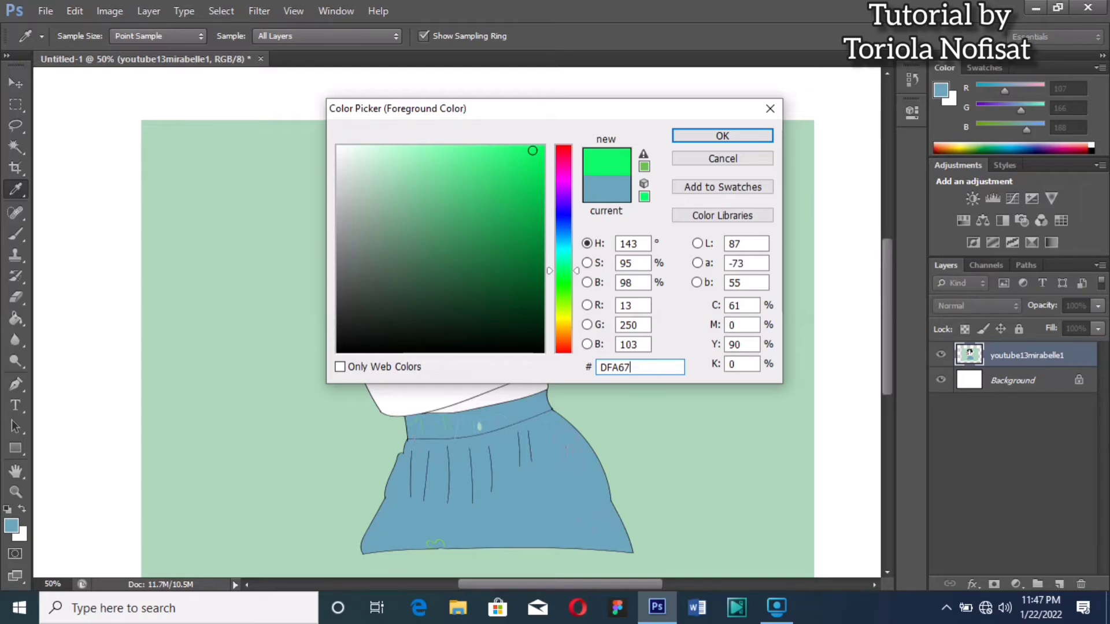
type("5")
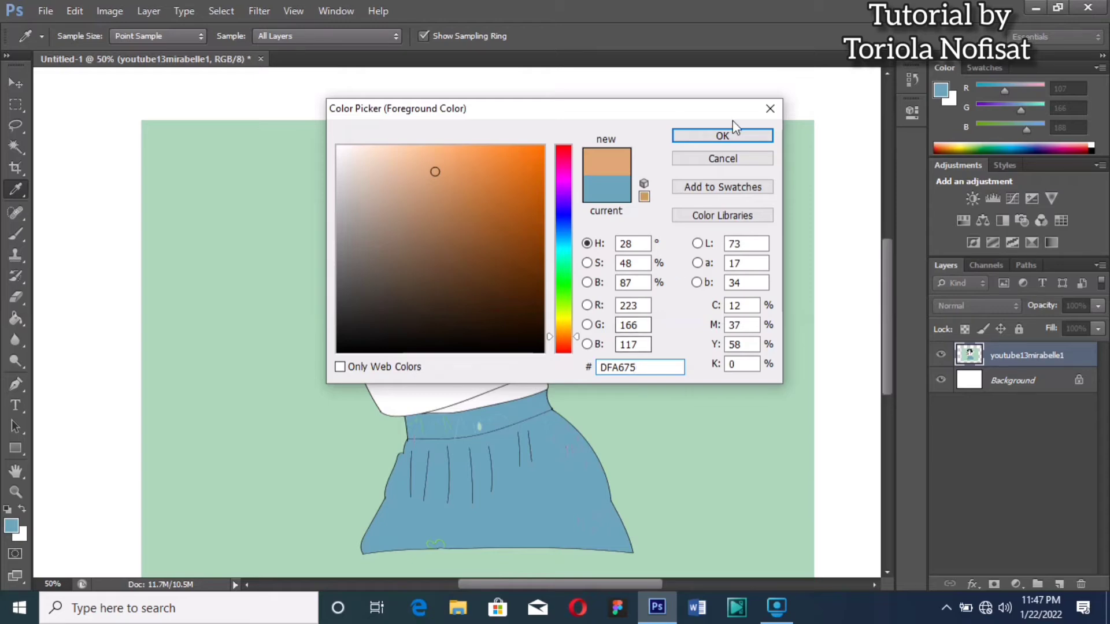
left_click(731, 132)
Fill the neck and the face with the tan skin colour.
key("w")
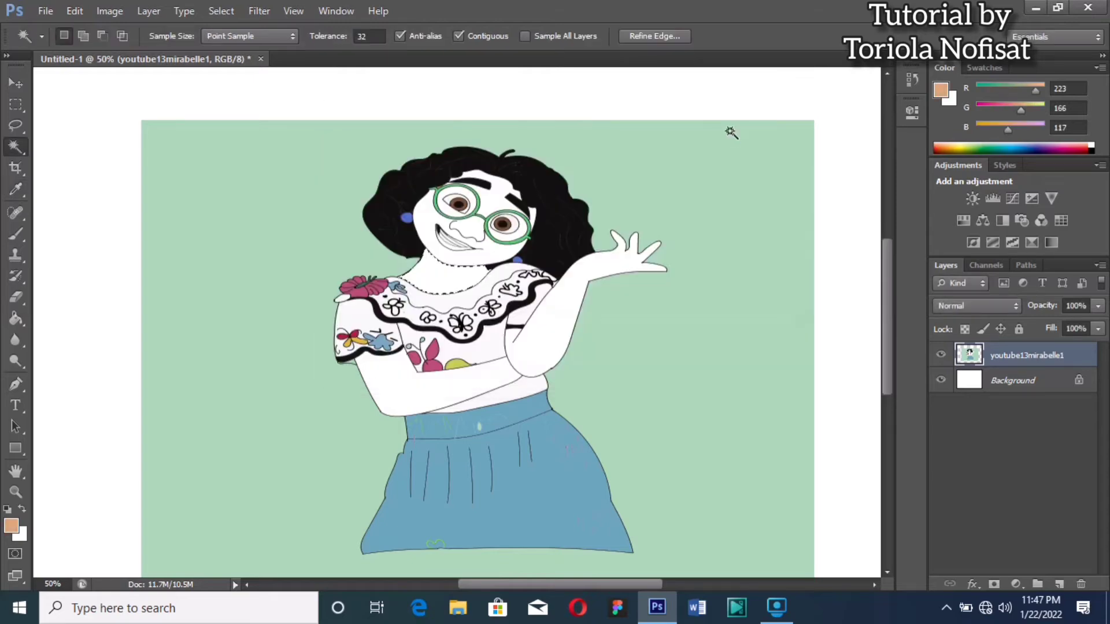
left_click(16, 318)
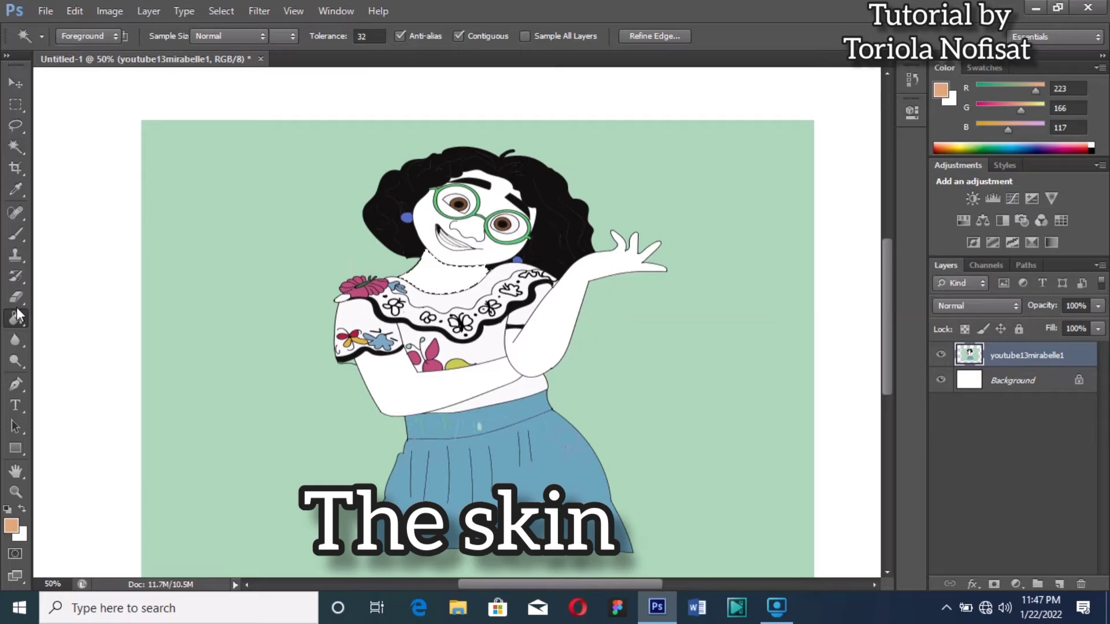
left_click(434, 287)
left_click(22, 146)
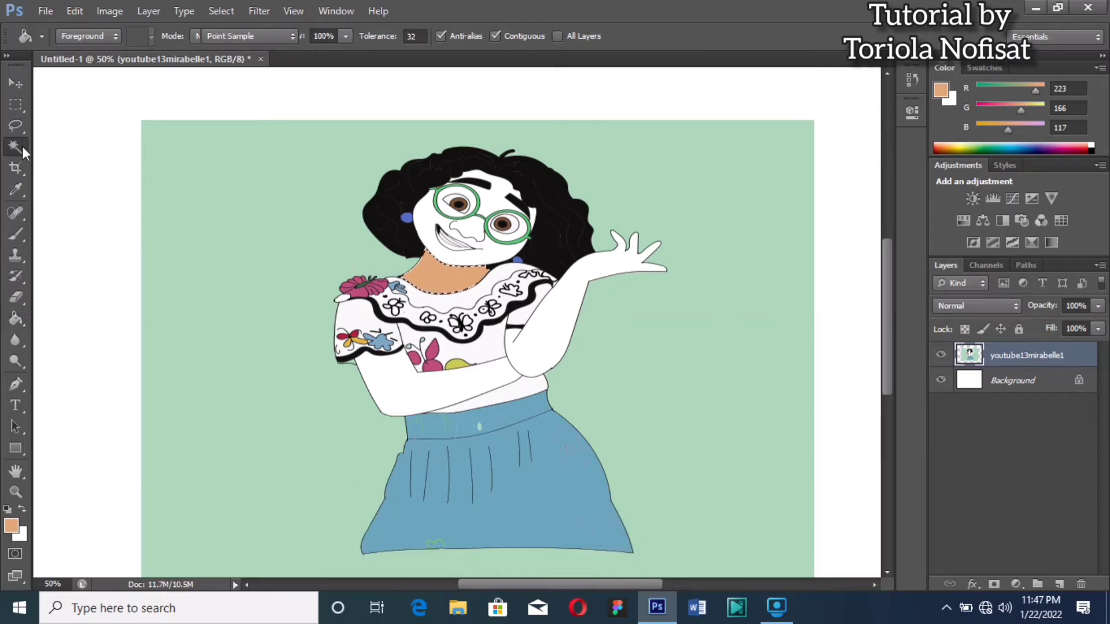
left_click(425, 221)
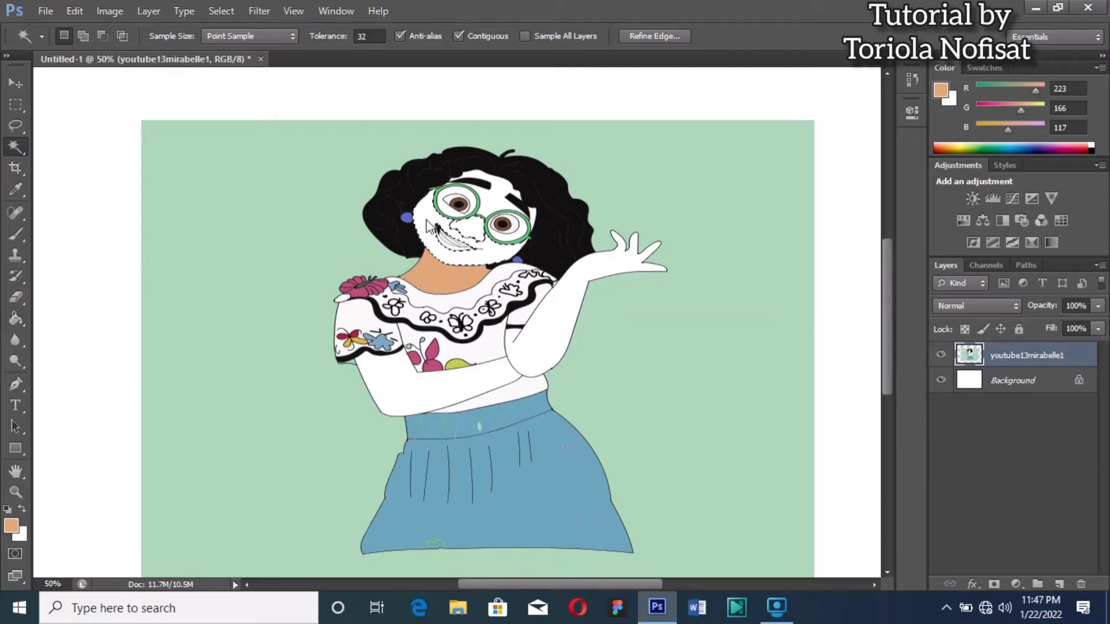
left_click(17, 318)
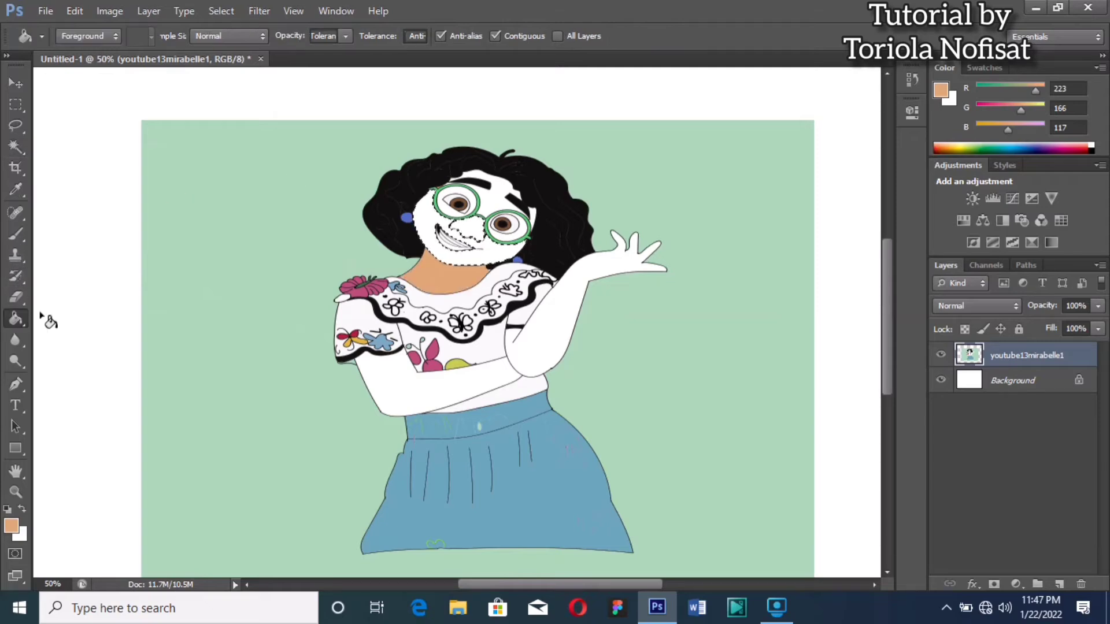
left_click(419, 215)
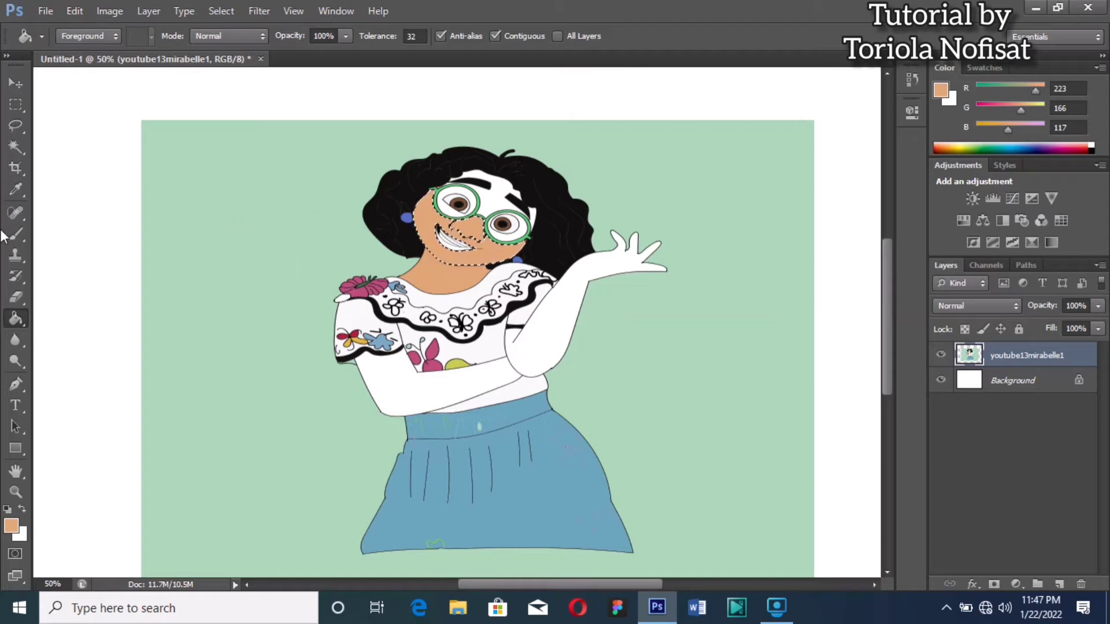
Select the remaining white forehead area ready for filling.
left_click(16, 145)
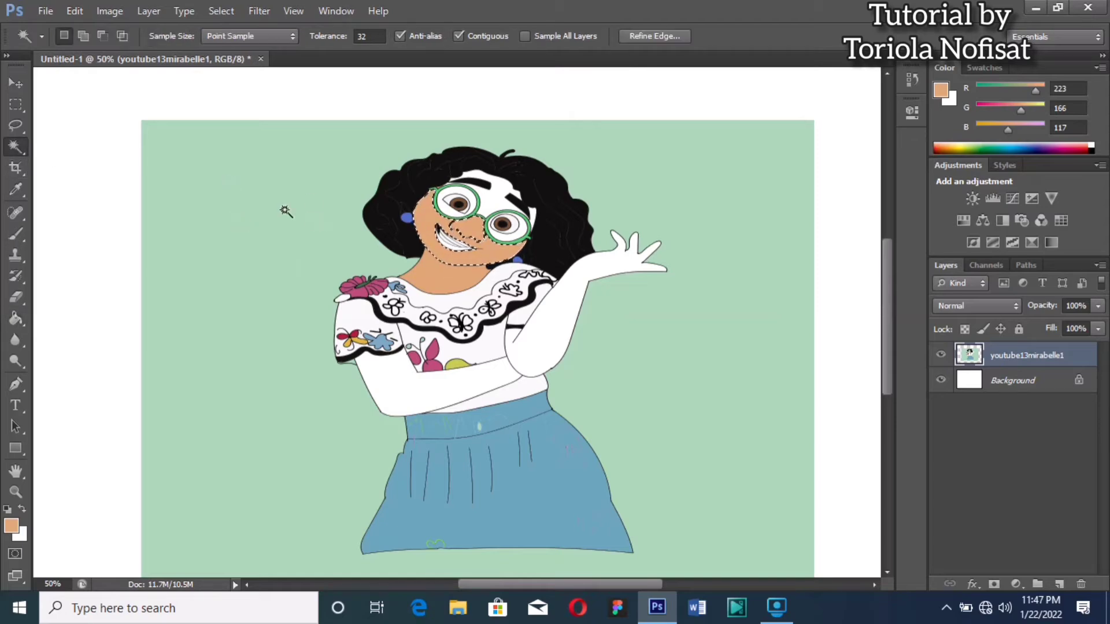
left_click(490, 196)
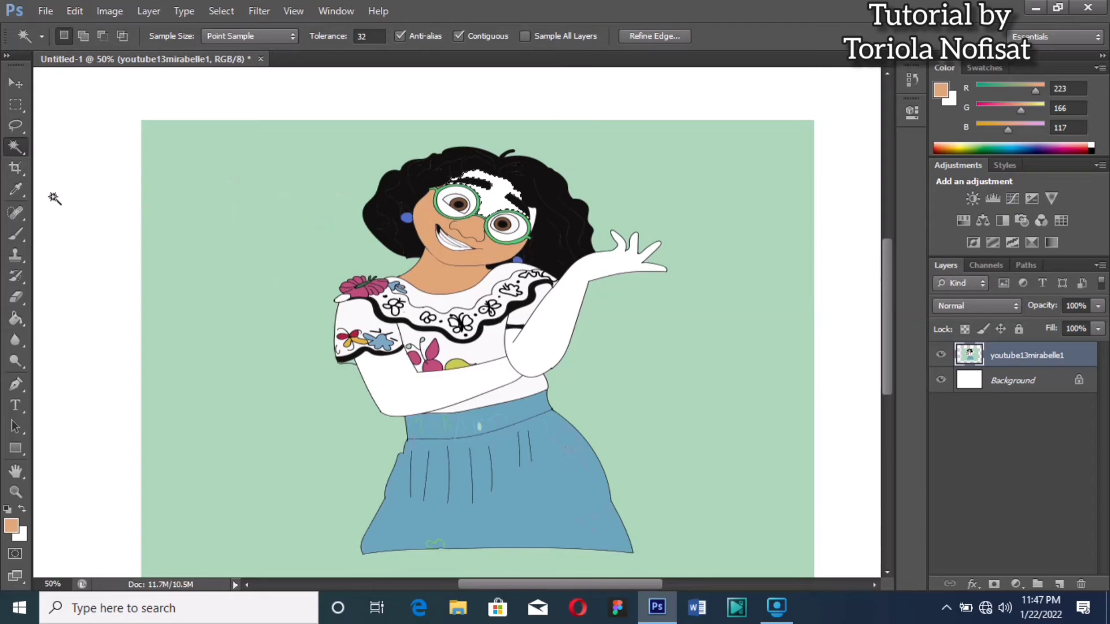
left_click(17, 318)
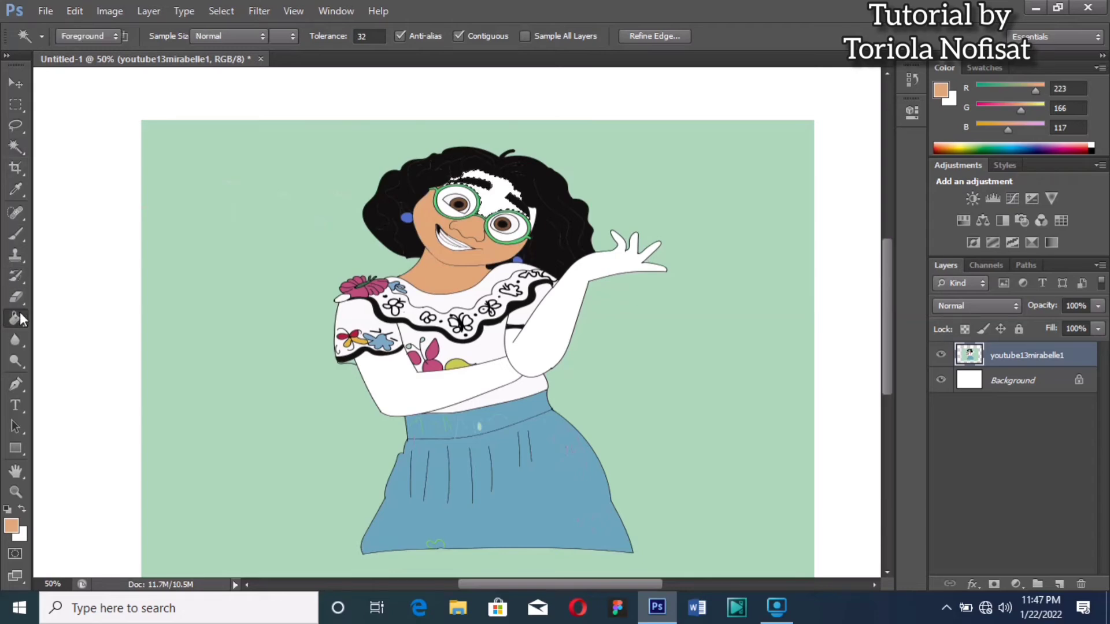
Fill the forehead with tan and select the whites of both eyes.
left_click(503, 204)
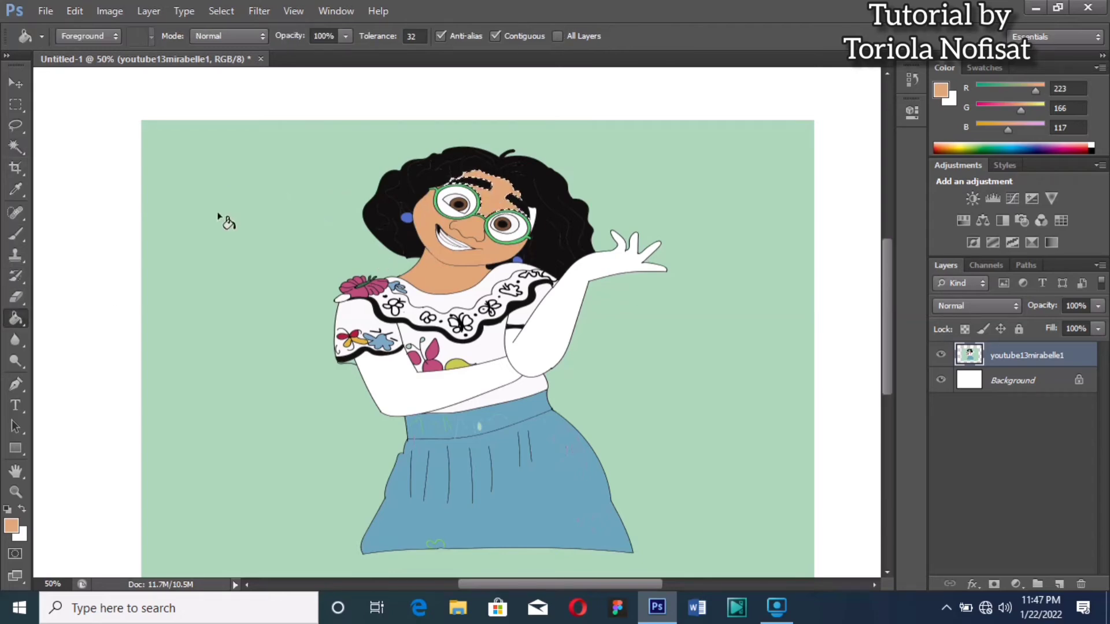
left_click(20, 150)
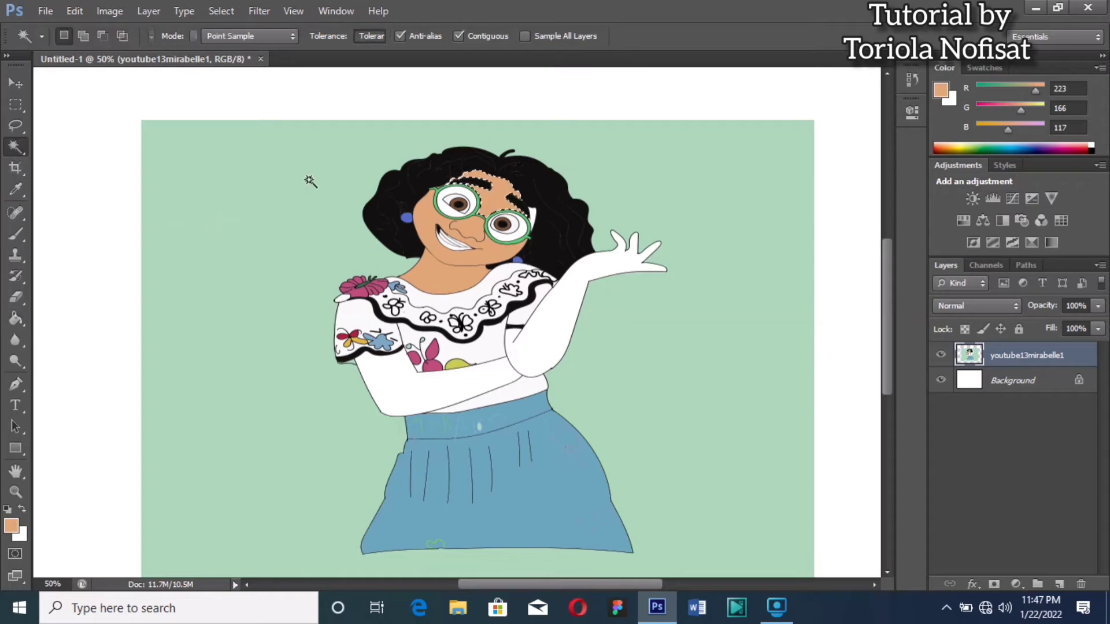
left_click(453, 205)
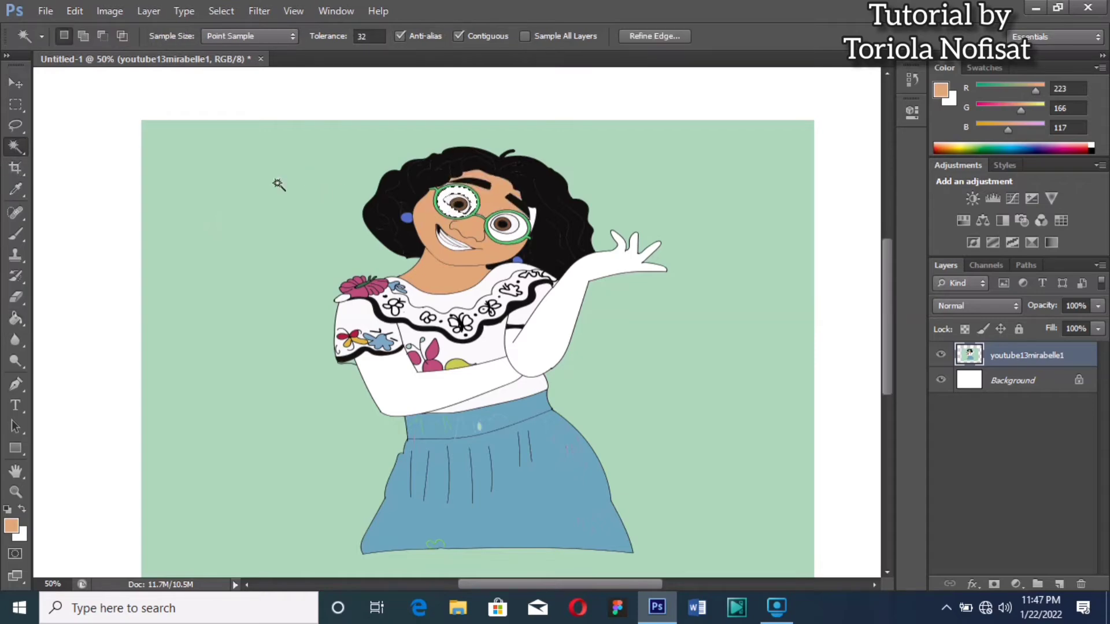
left_click(18, 317)
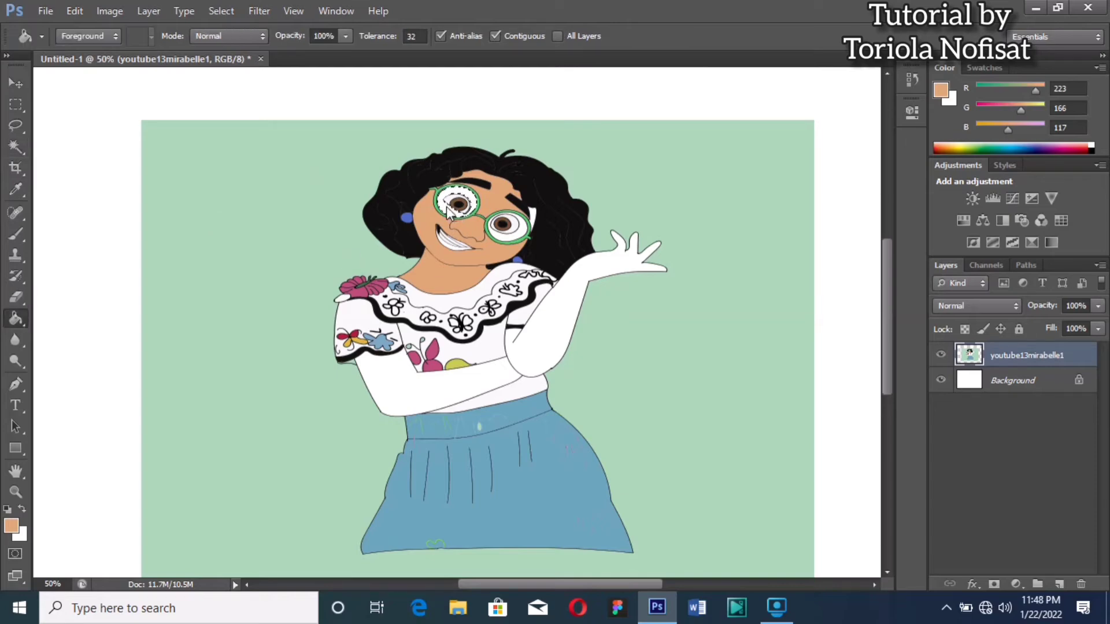
left_click(26, 154)
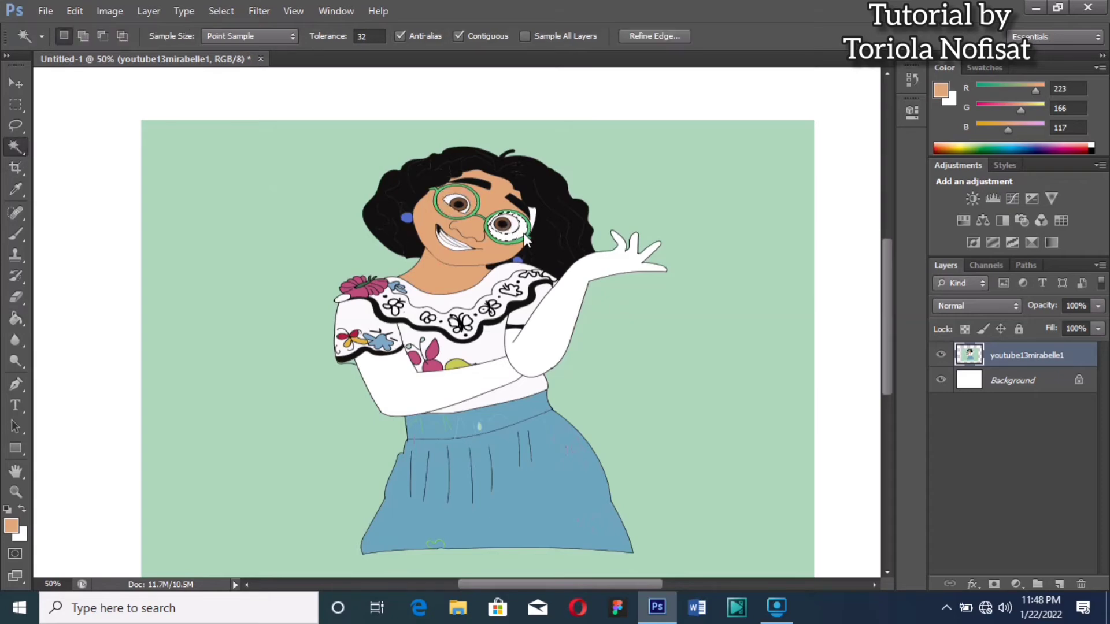
left_click(524, 233)
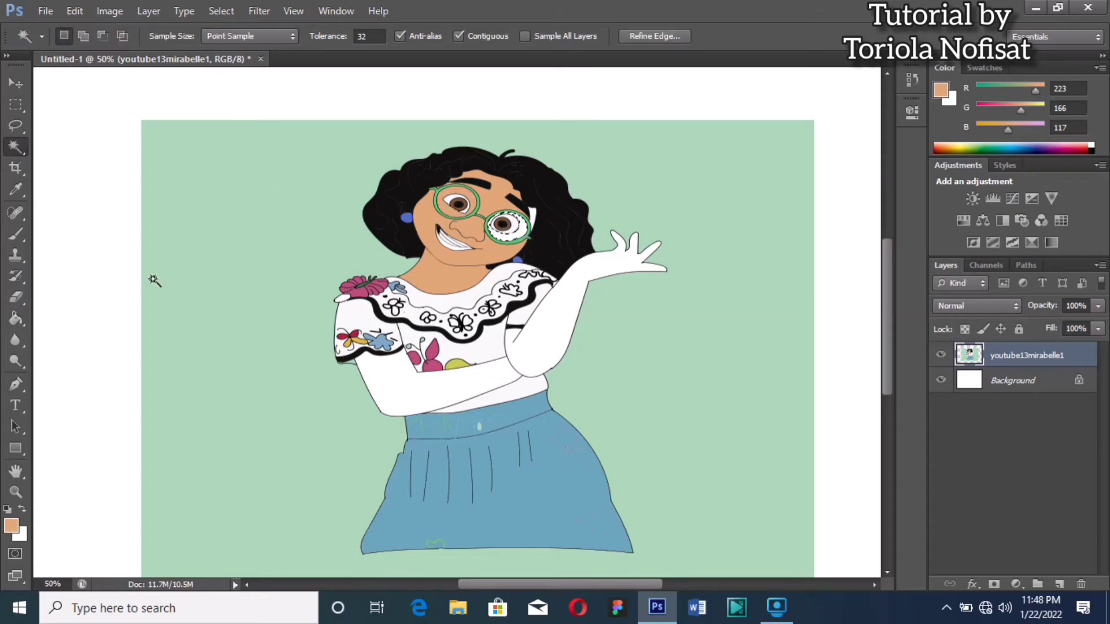
left_click(23, 316)
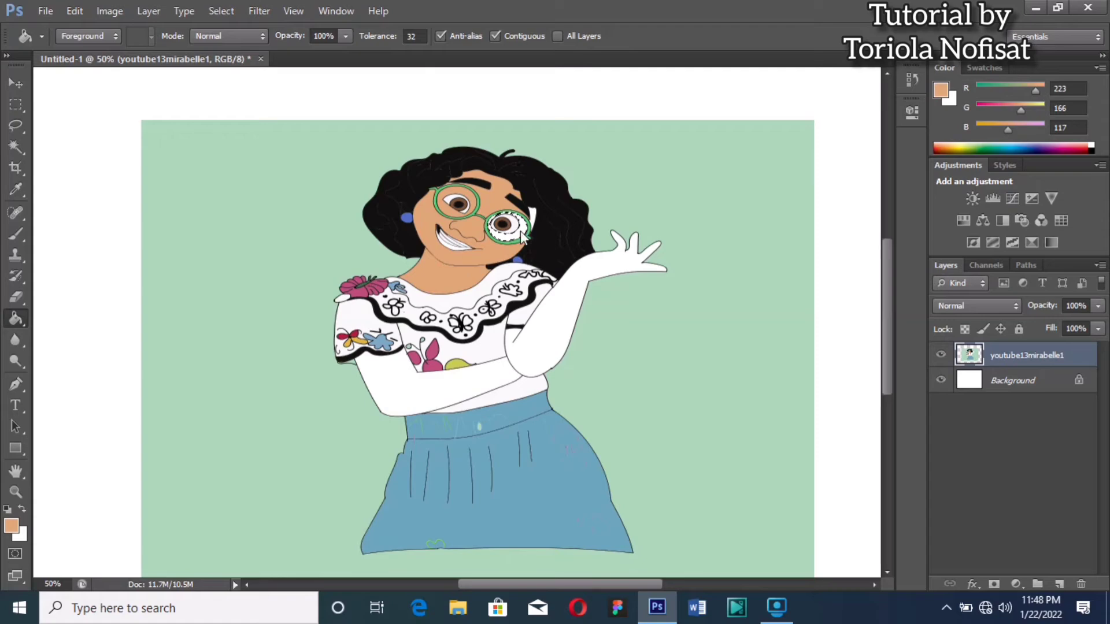
Fill the small white spot beside the glasses with the skin colour.
left_click(8, 151)
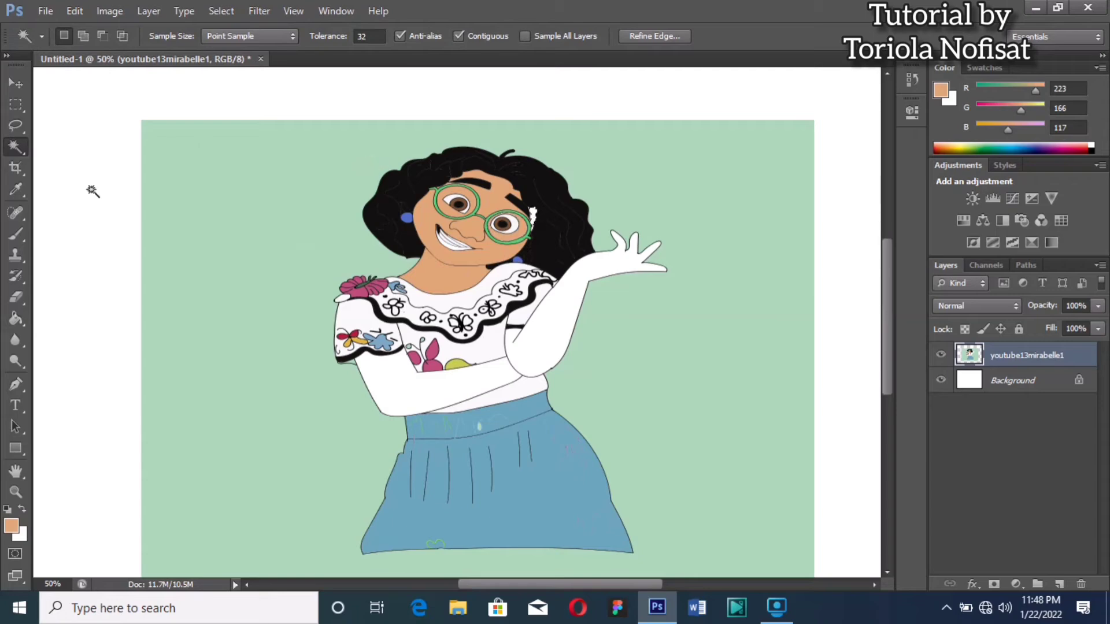
left_click(16, 318)
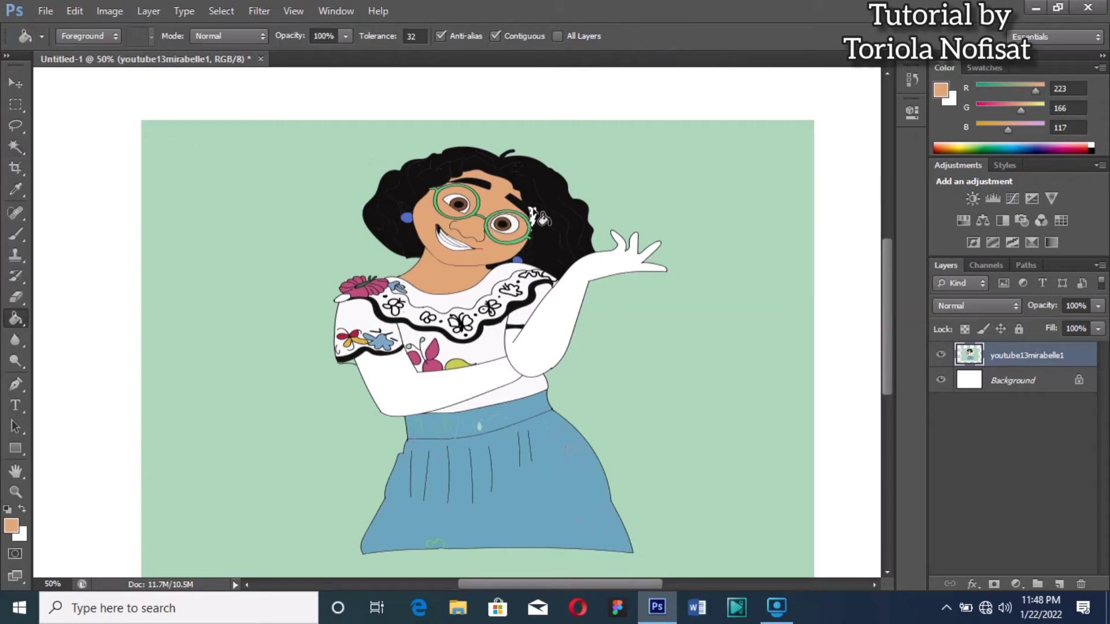
left_click(533, 211)
Select and fill the crossed forearm with the tan skin tone.
left_click(16, 146)
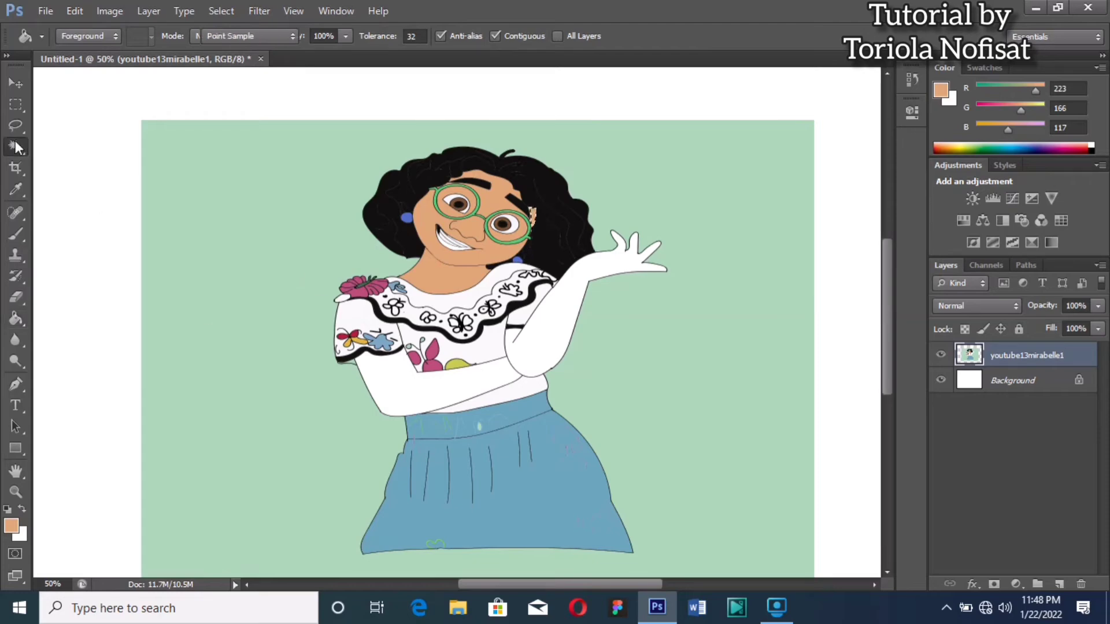
left_click(395, 382)
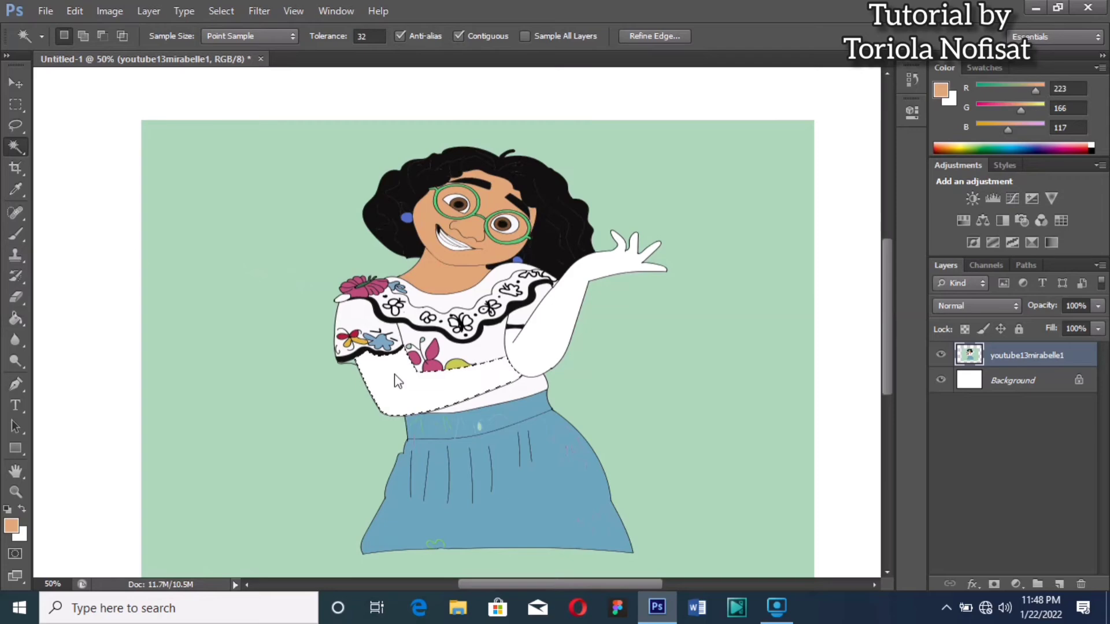
left_click(16, 320)
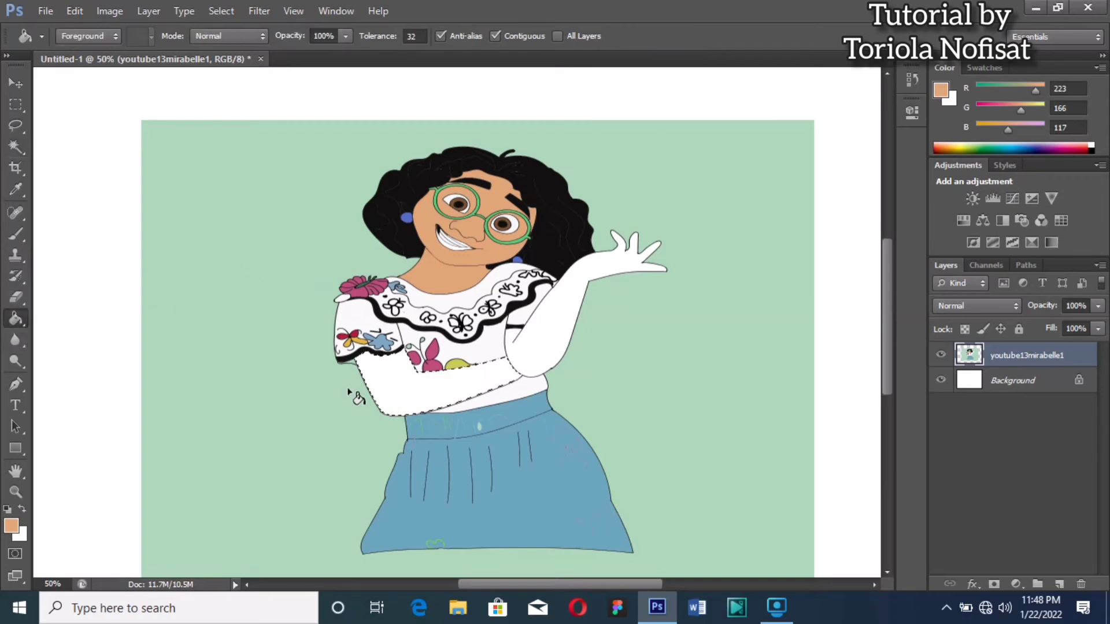
left_click(417, 392)
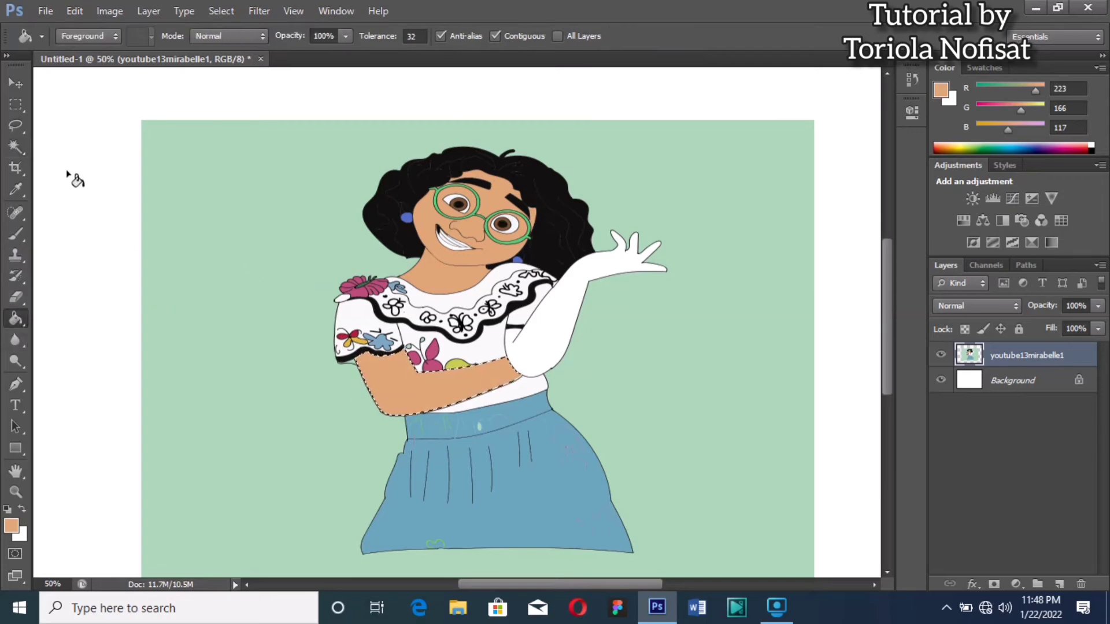
Select and fill the raised arm and hand with the tan skin tone.
left_click(12, 148)
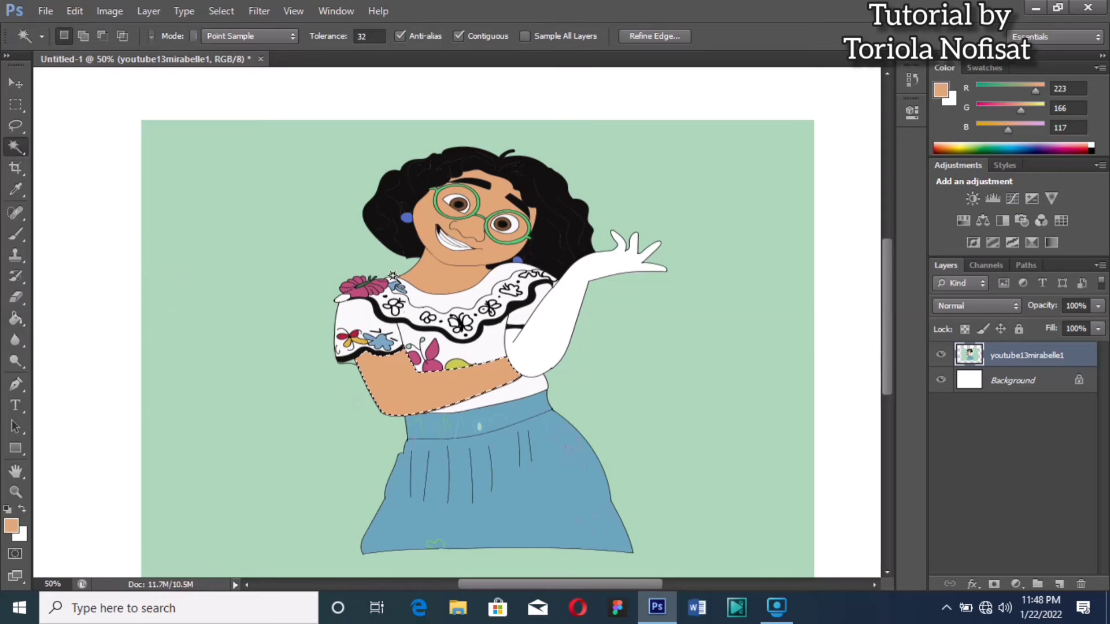
left_click(564, 341)
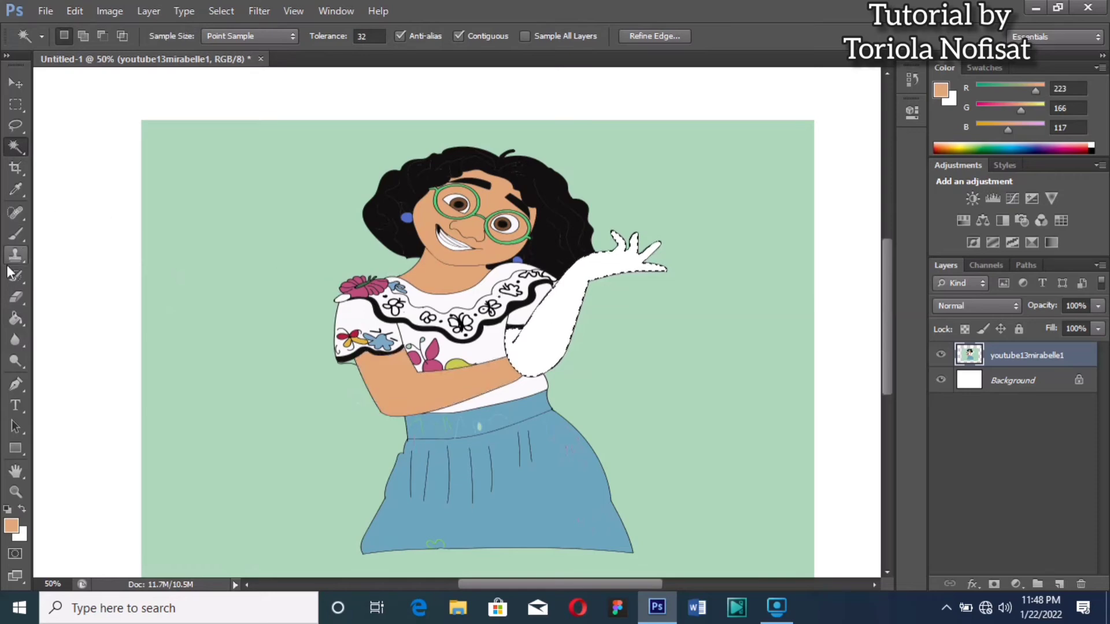
left_click(16, 318)
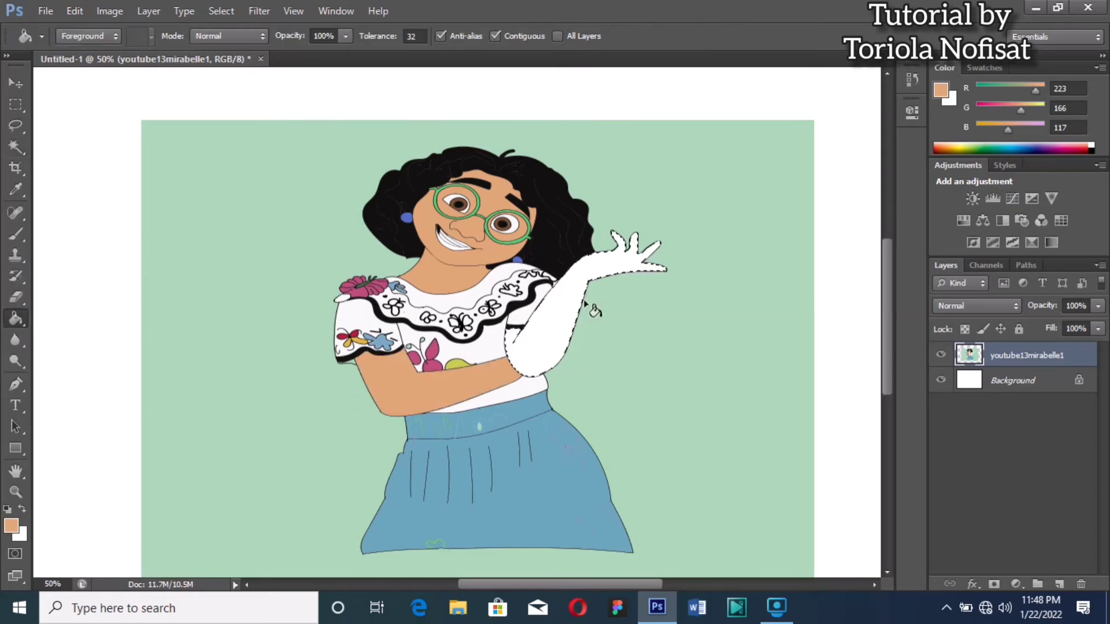
left_click(548, 321)
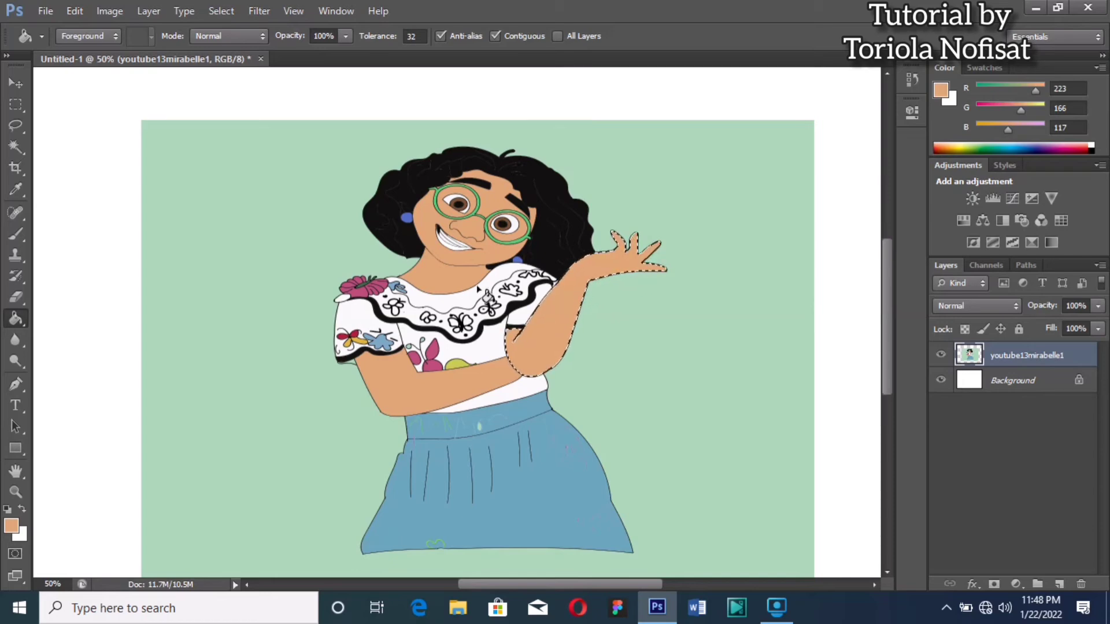
left_click(12, 526)
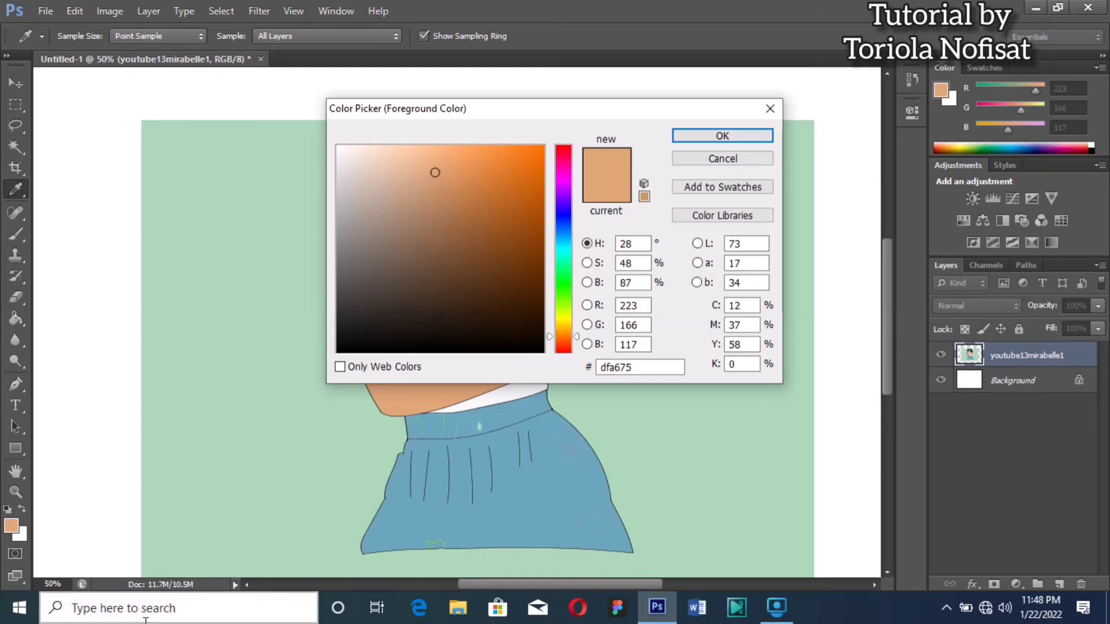
Replace hex dfa675 with the lighter tan E0B184 as the foreground colour.
left_click(652, 372)
key("BackSpace")
key("BackSpace")
key("BackSpace")
key("BackSpace")
key("BackSpace")
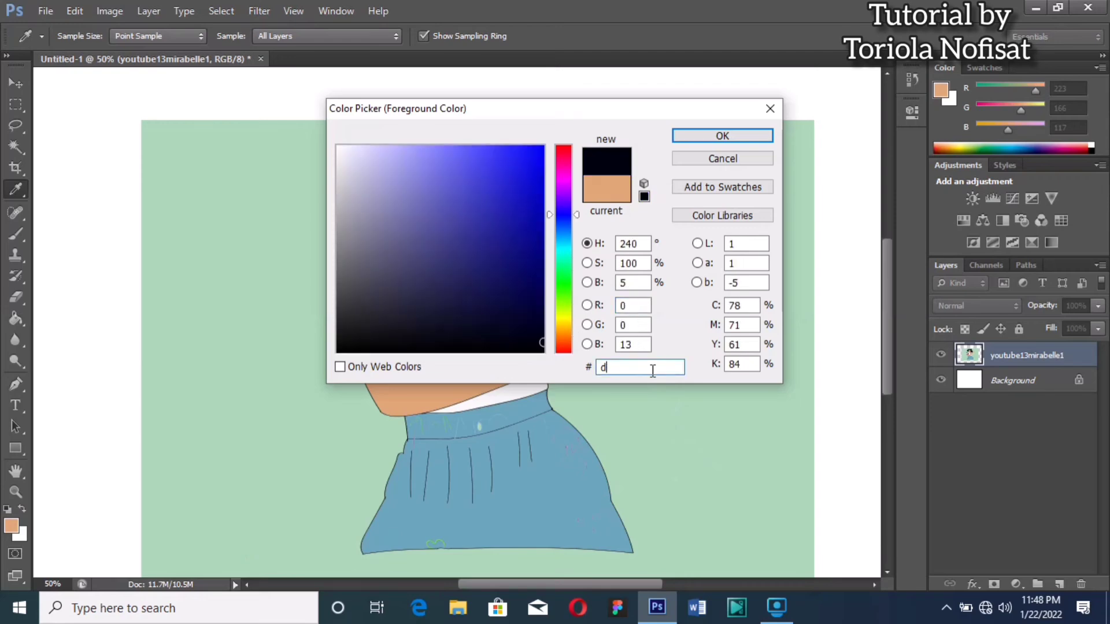
key("BackSpace")
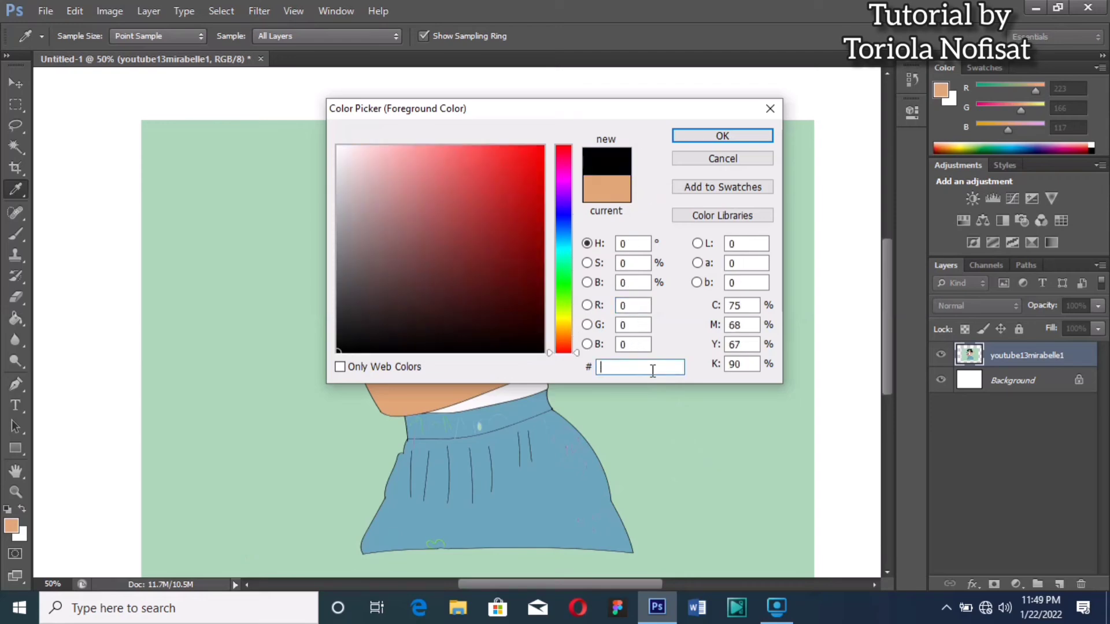
type("E")
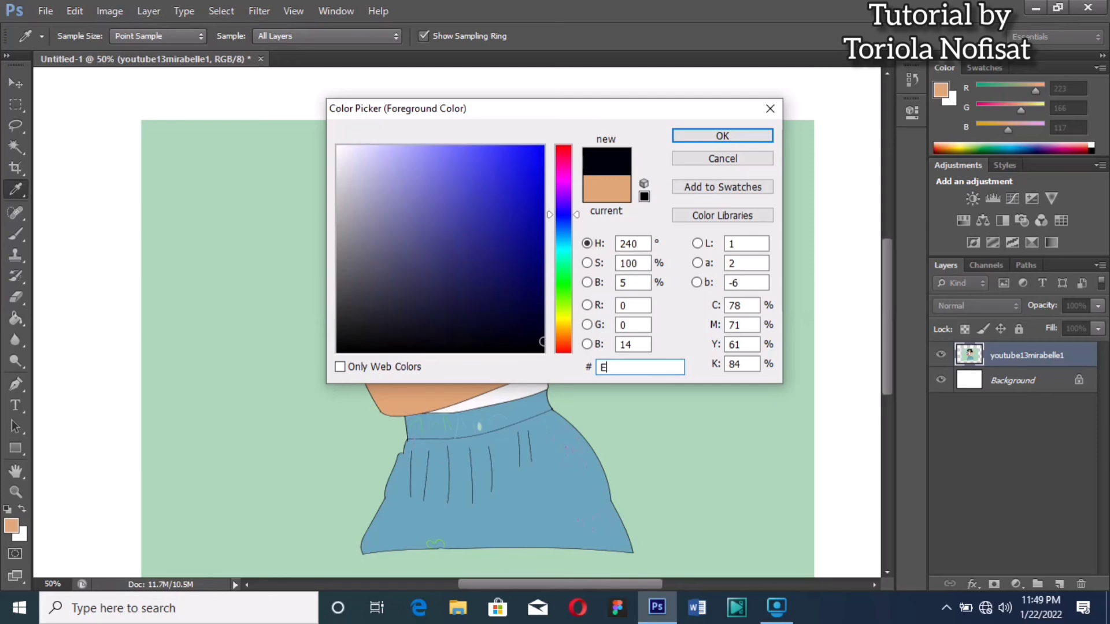
type("0B")
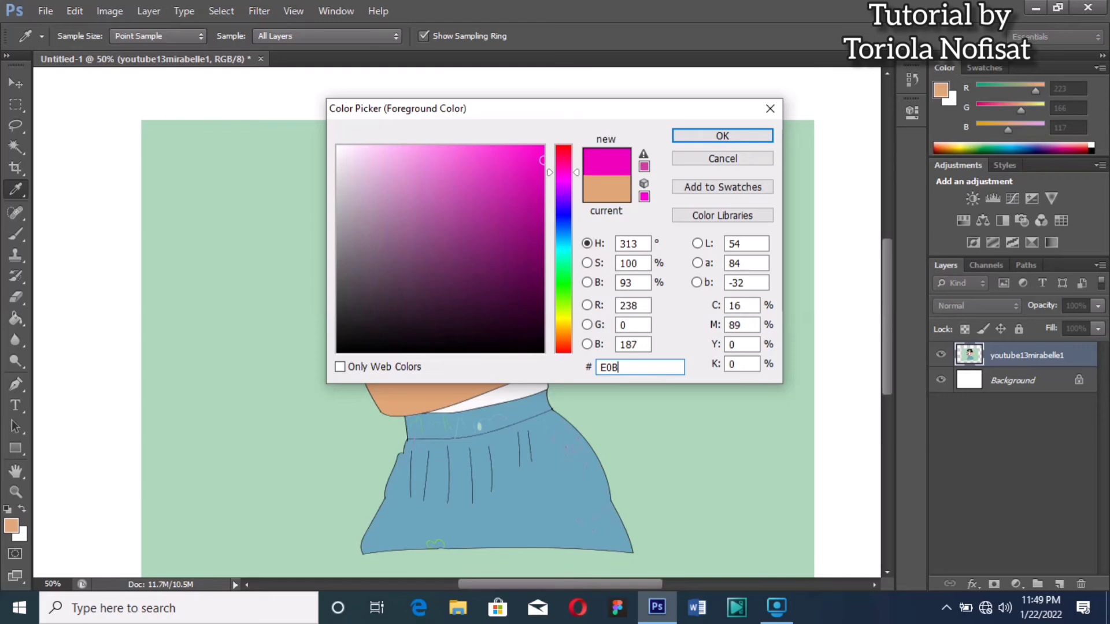
type("18")
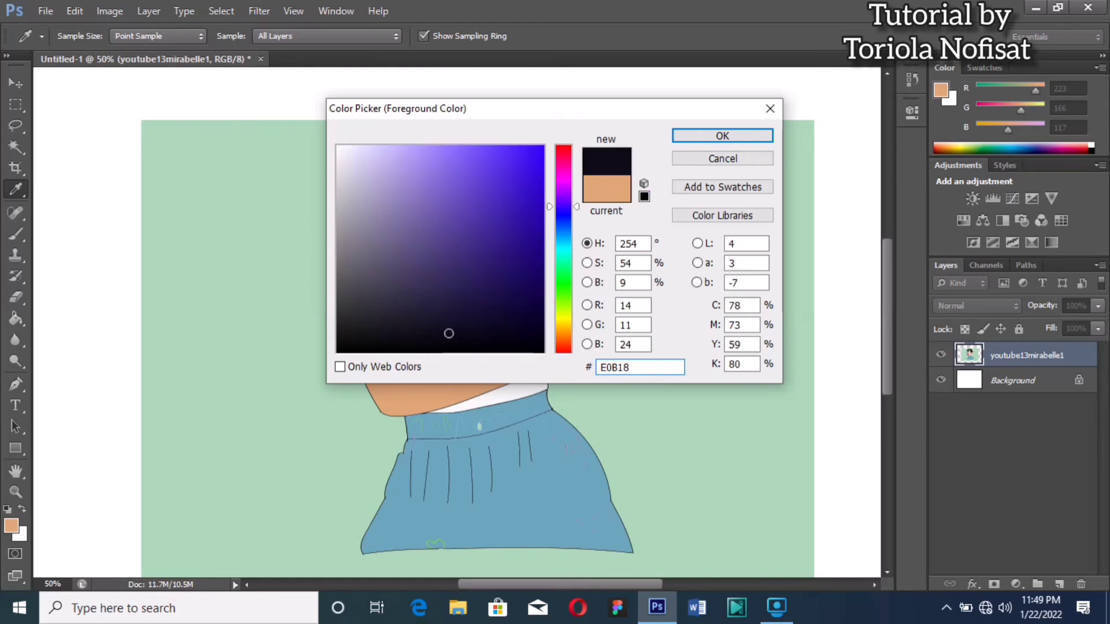
type("4")
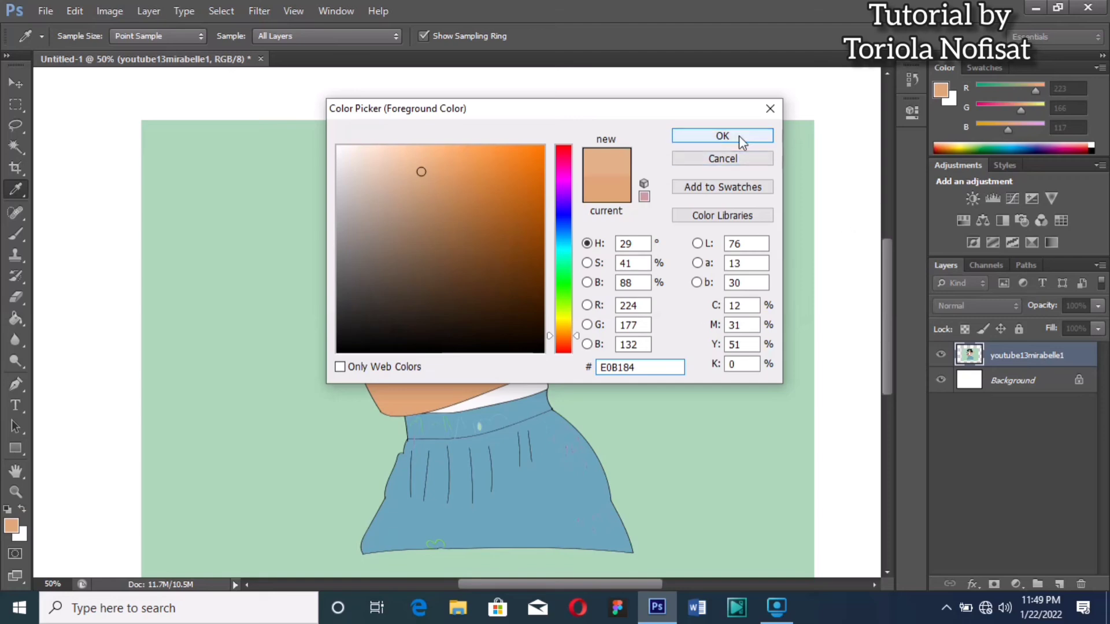
left_click(739, 135)
key("g")
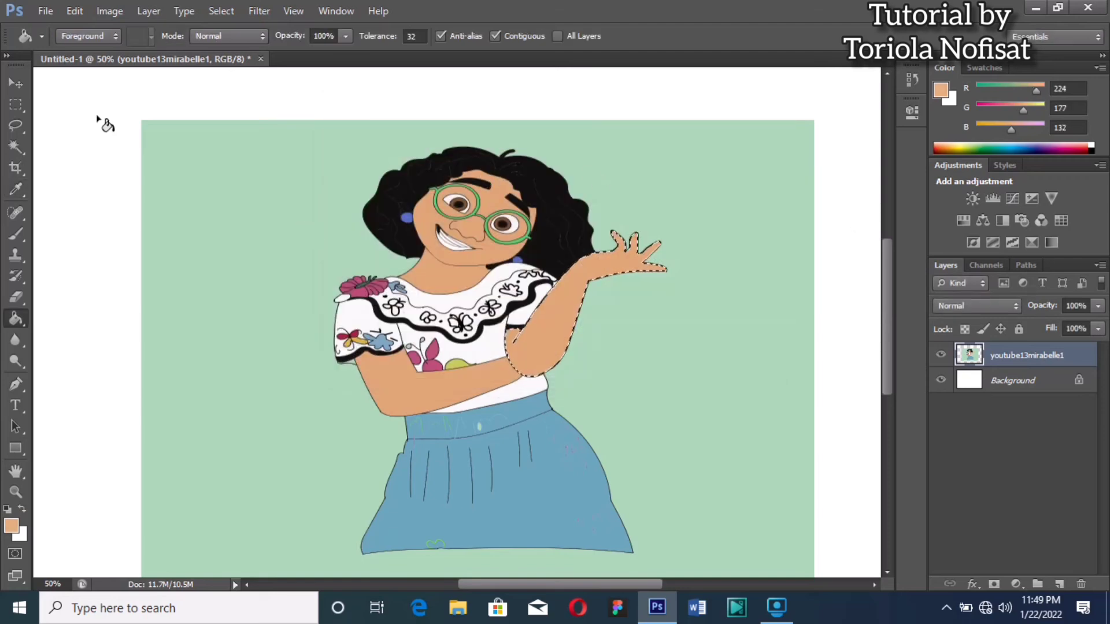
Zoom in on the face and select the teeth for filling.
left_click(16, 146)
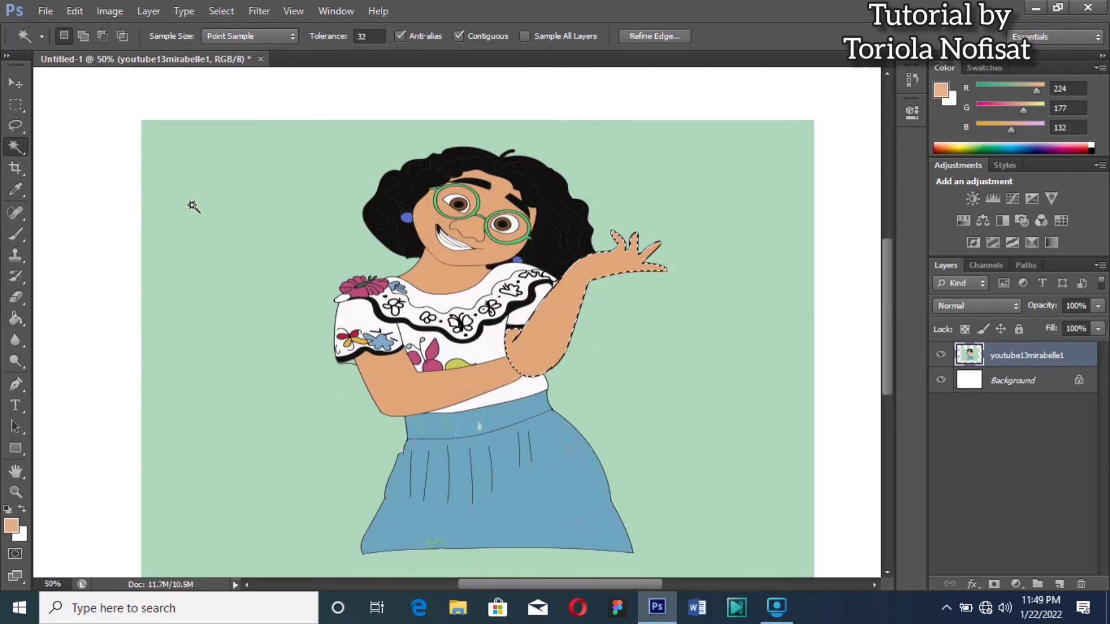
key("ctrl+minus")
key("ctrl+plus")
key("ctrl+plus")
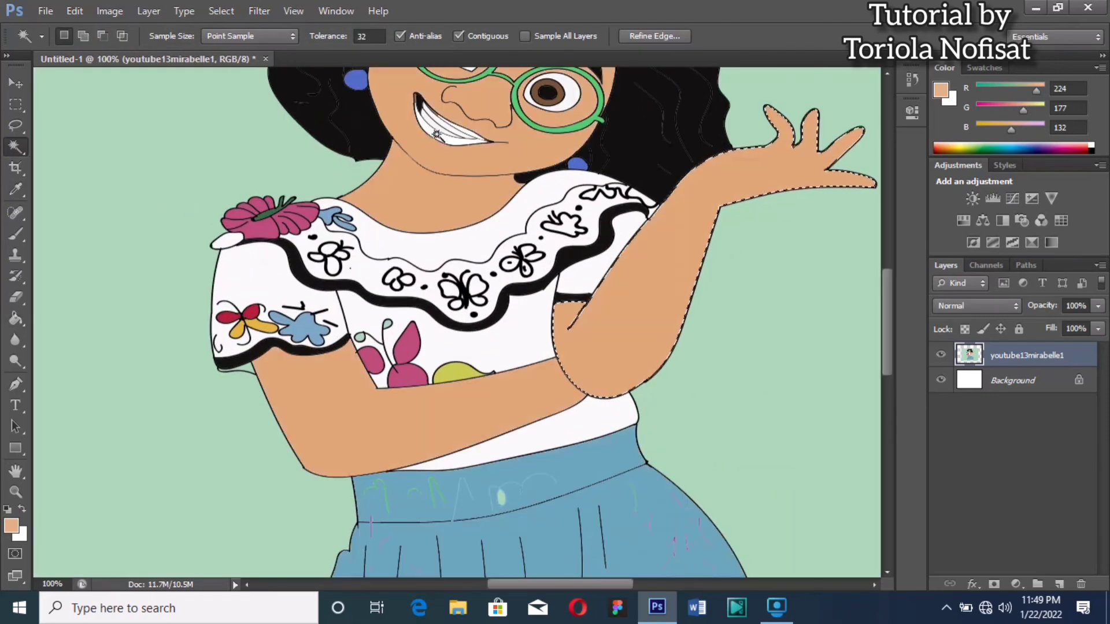
left_click(436, 135)
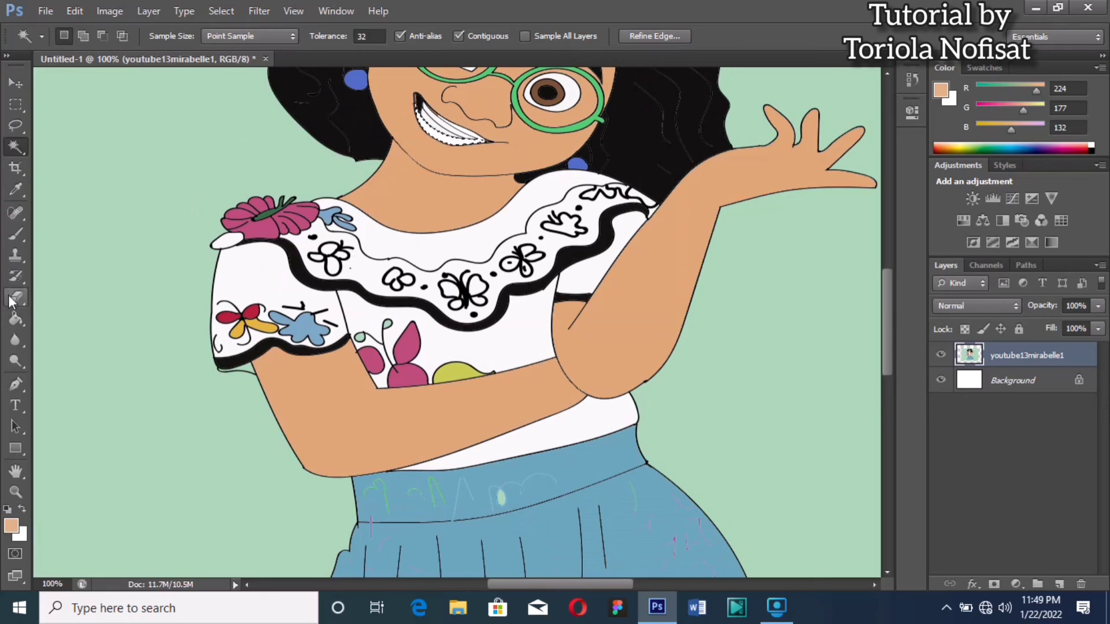
left_click(16, 319)
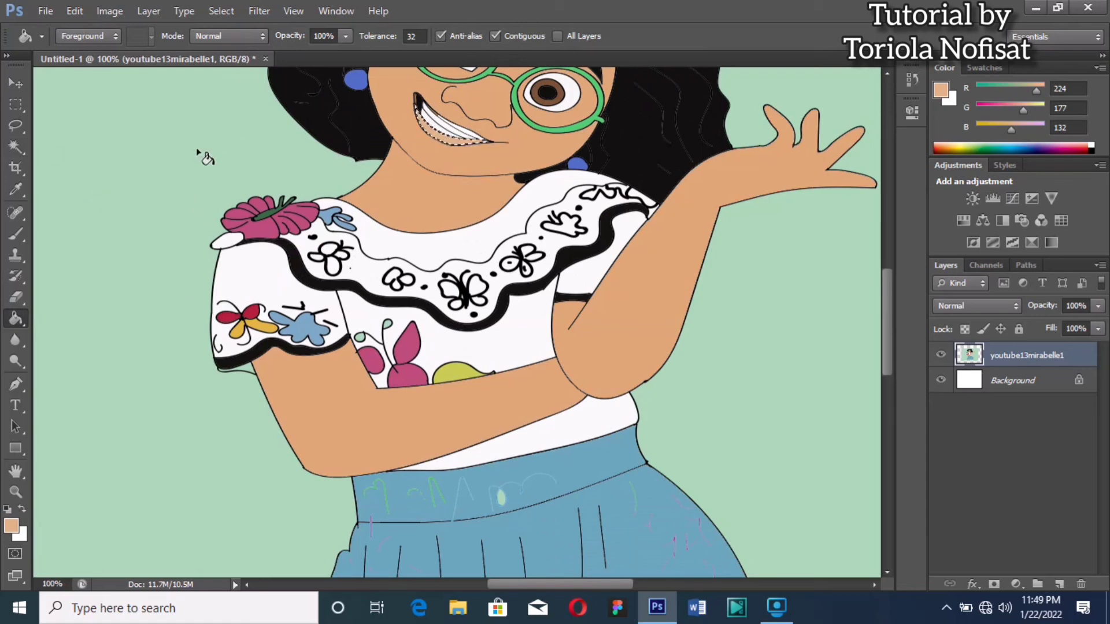
Select and fill along the lower edge of the teeth, then zoom back out.
left_click(12, 145)
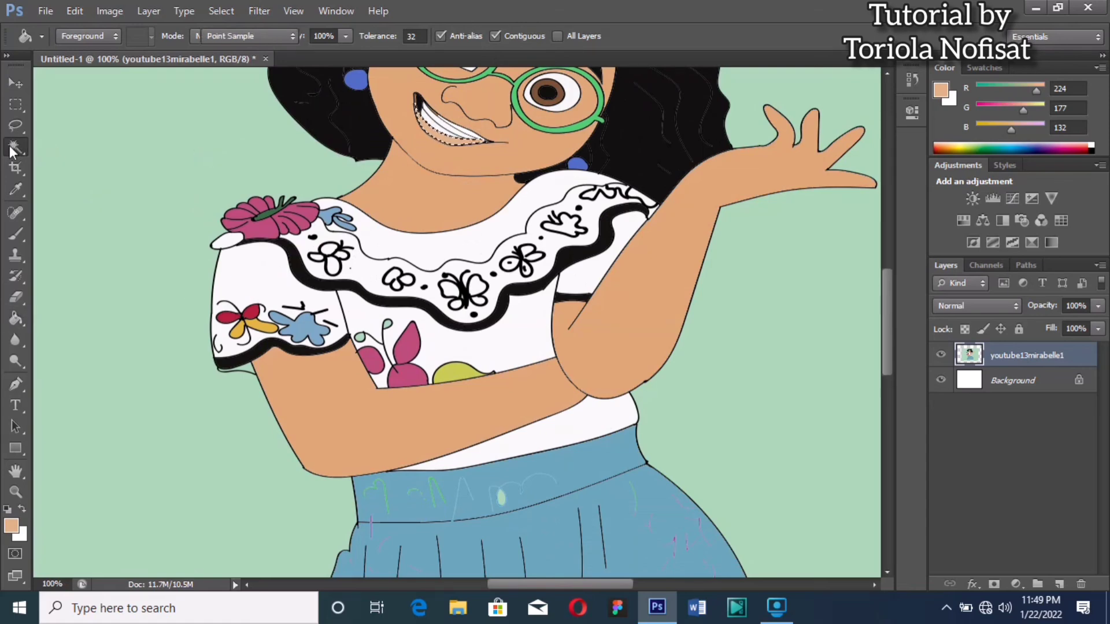
left_click(473, 133)
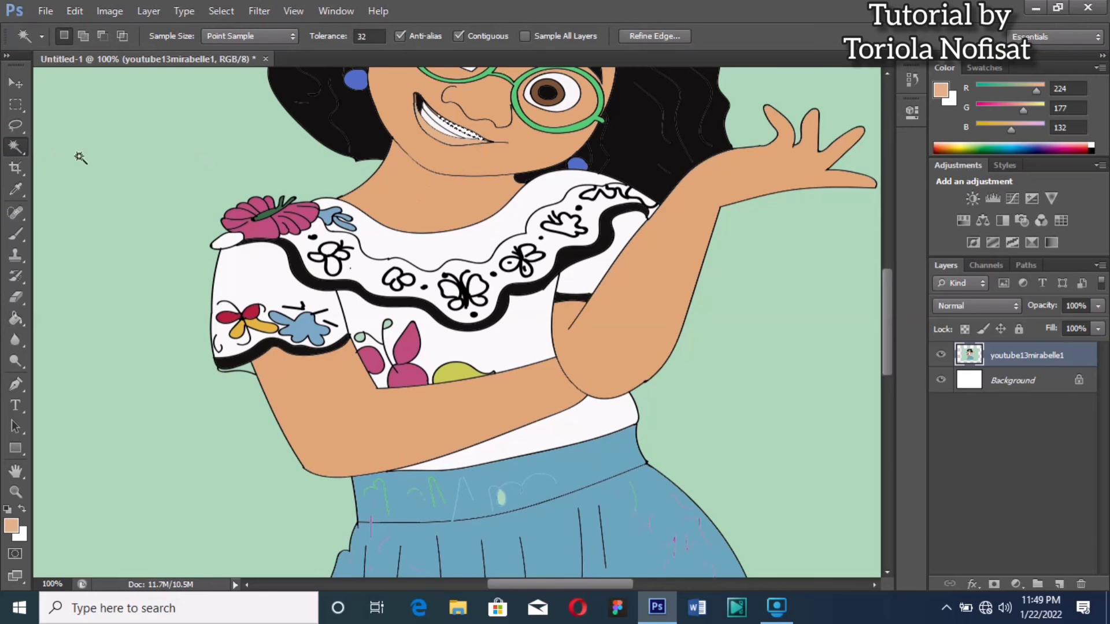
left_click(13, 319)
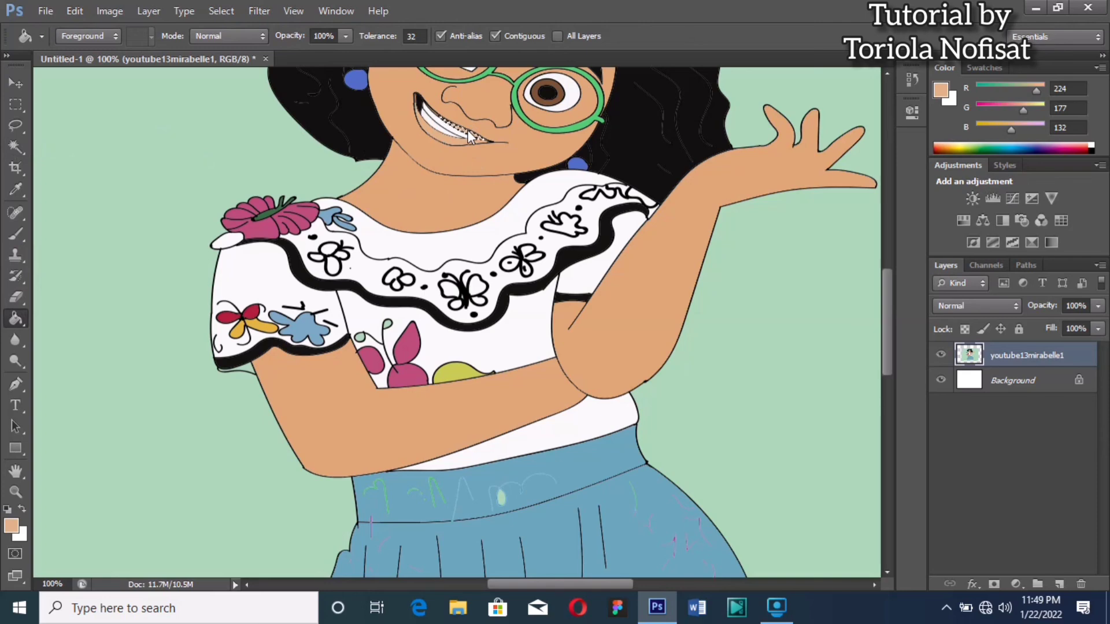
key("ctrl+minus")
key("ctrl+minus")
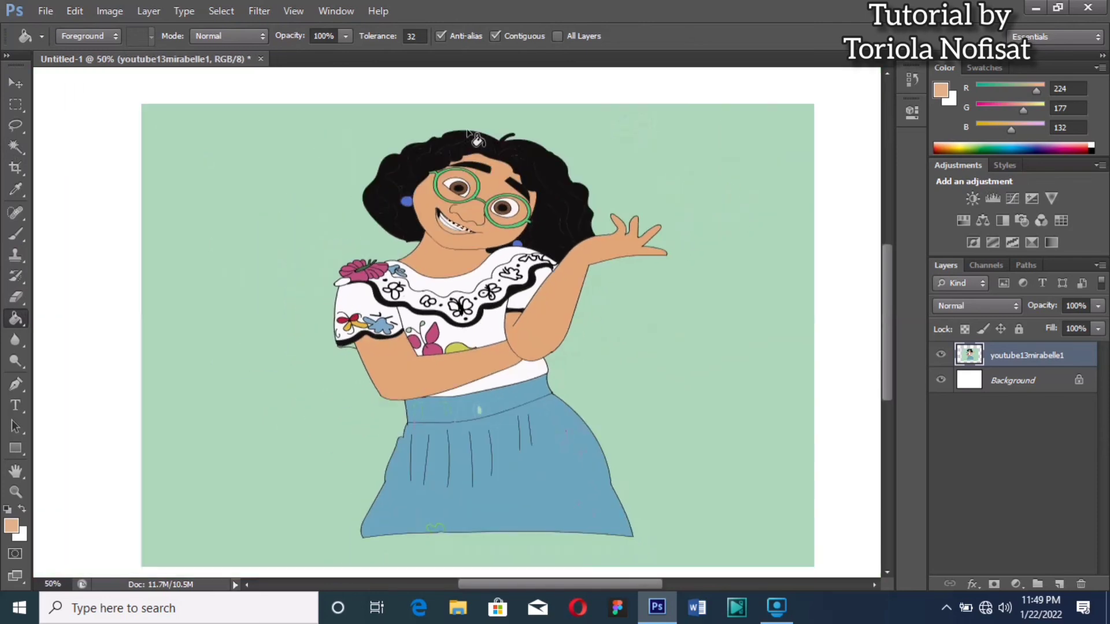
left_click(16, 146)
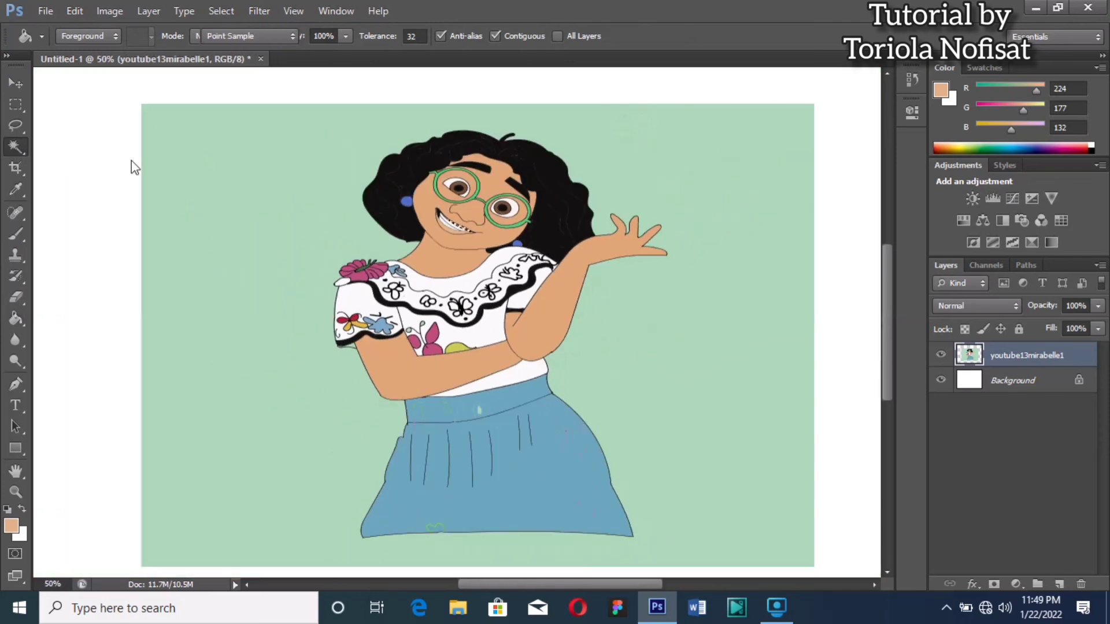
left_click(235, 211)
key("ctrl+d")
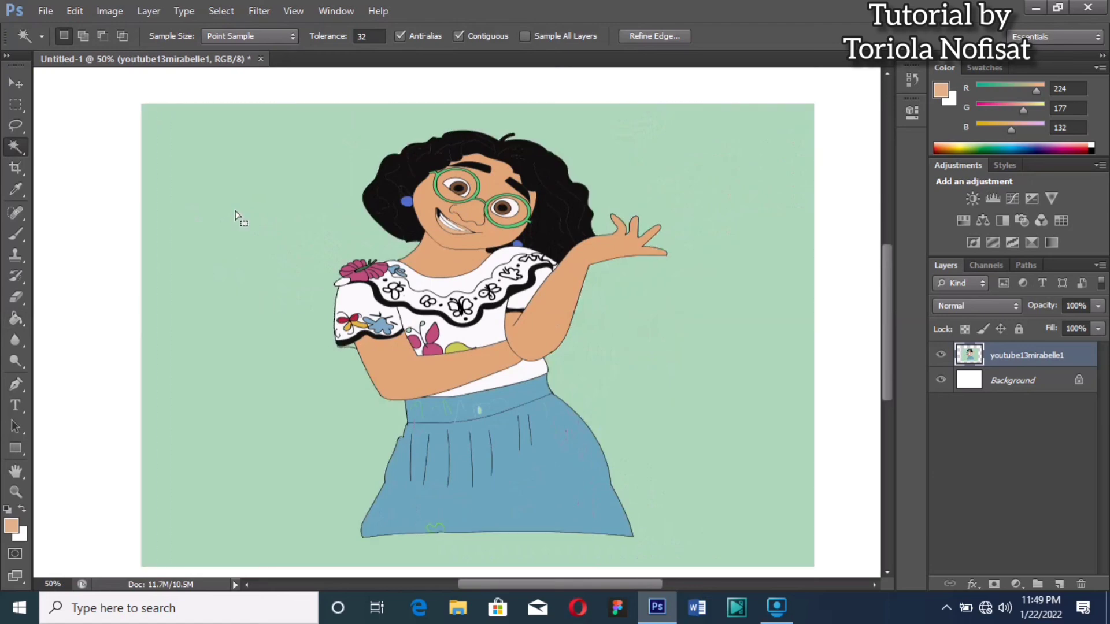